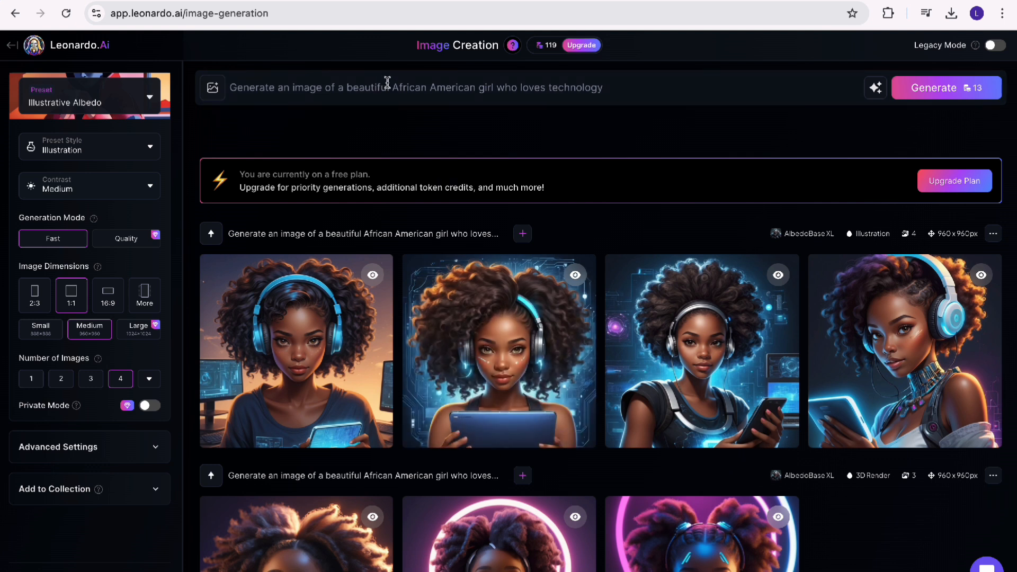
Generate four Illustrative Albedo images from the prompt about a beautiful African American girl who loves technology, and open the first new one
left_click(269, 87)
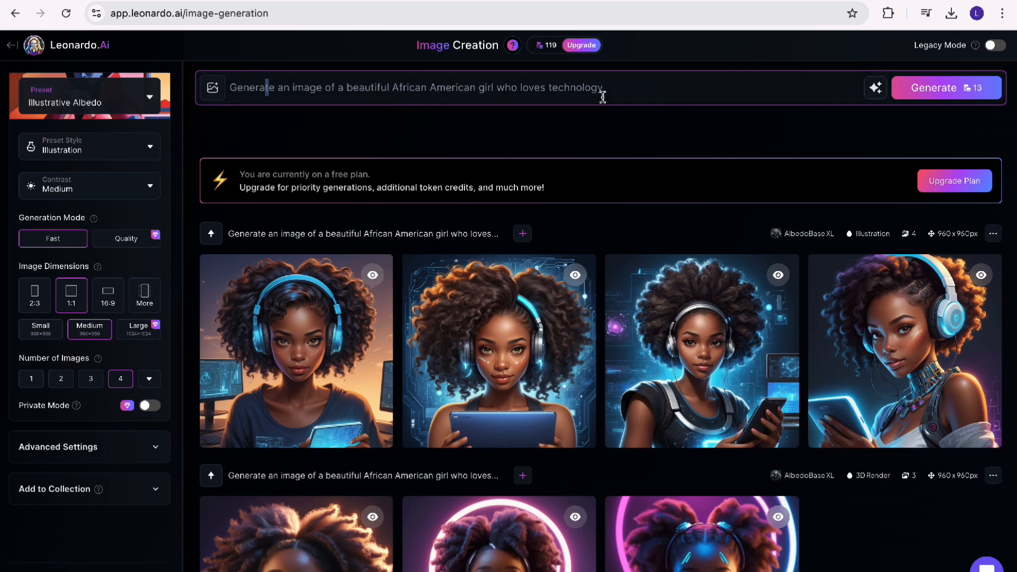
left_click_drag(603, 91, 254, 92)
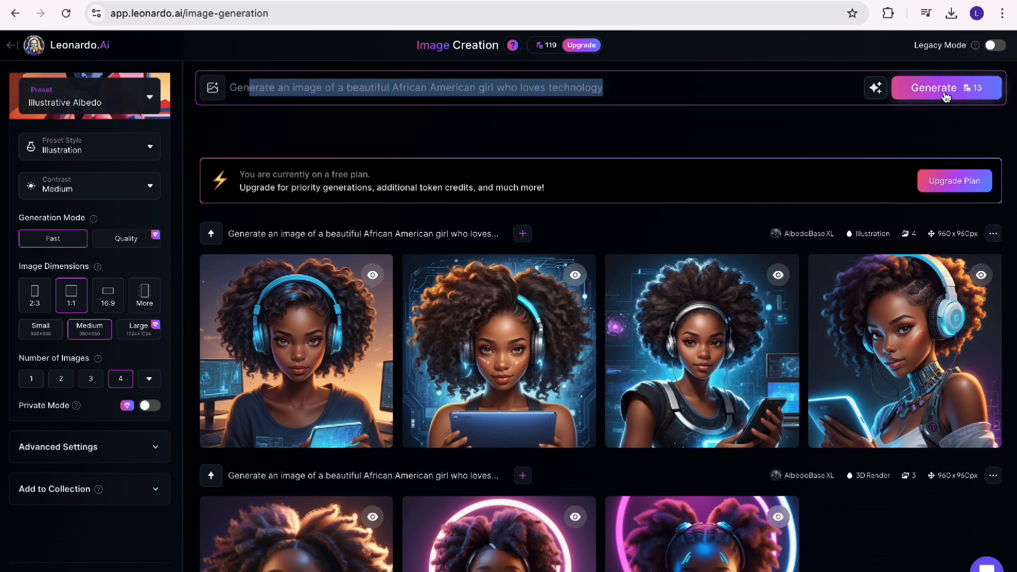
scroll(523, 414, "down", 1)
scroll(523, 414, "down", 1)
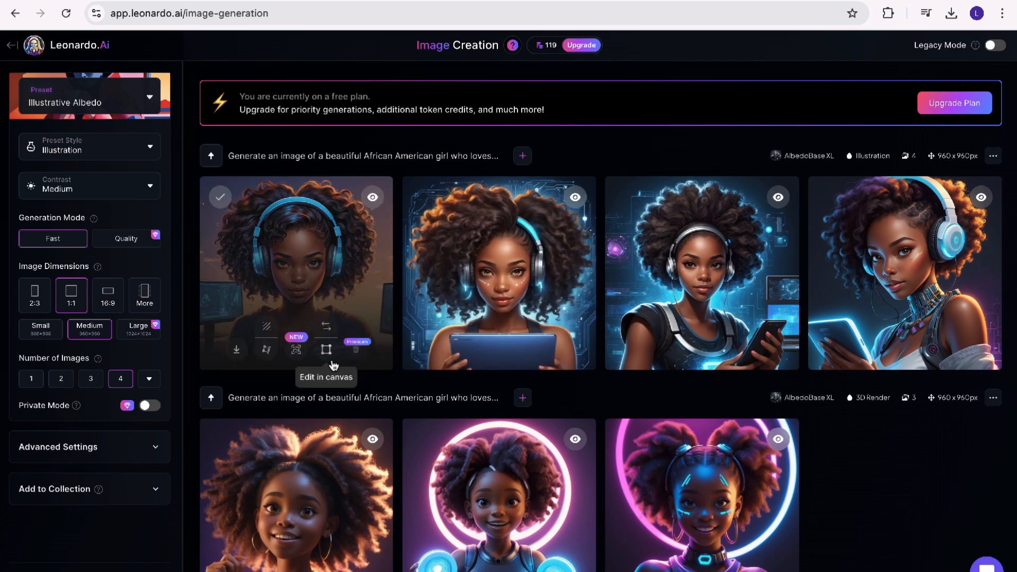
scroll(529, 282, "up", 3)
scroll(529, 282, "down", 1)
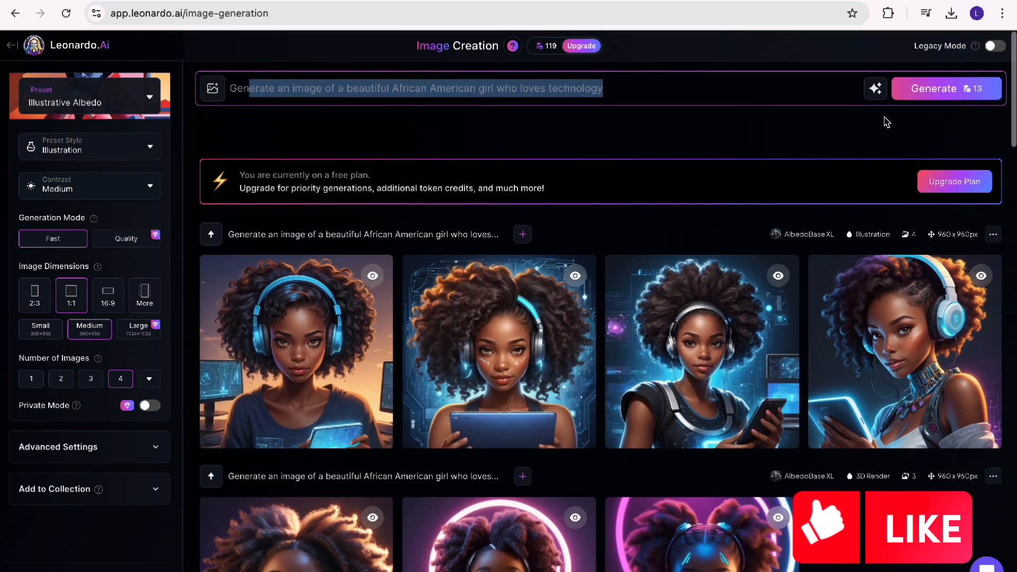
left_click(915, 93)
scroll(466, 414, "down", 1)
scroll(398, 448, "down", 3)
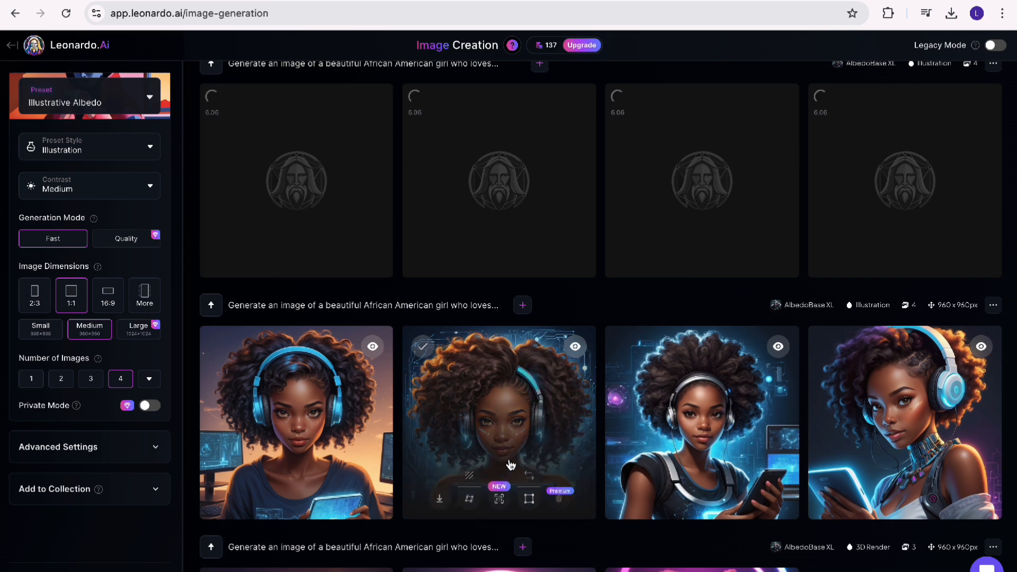
scroll(509, 464, "down", 1)
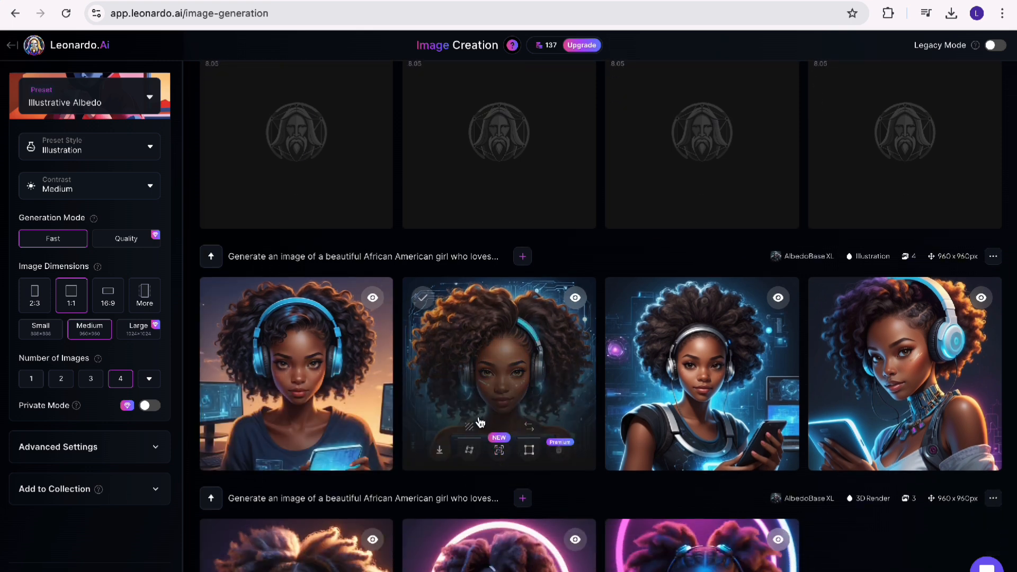
scroll(689, 403, "down", 3)
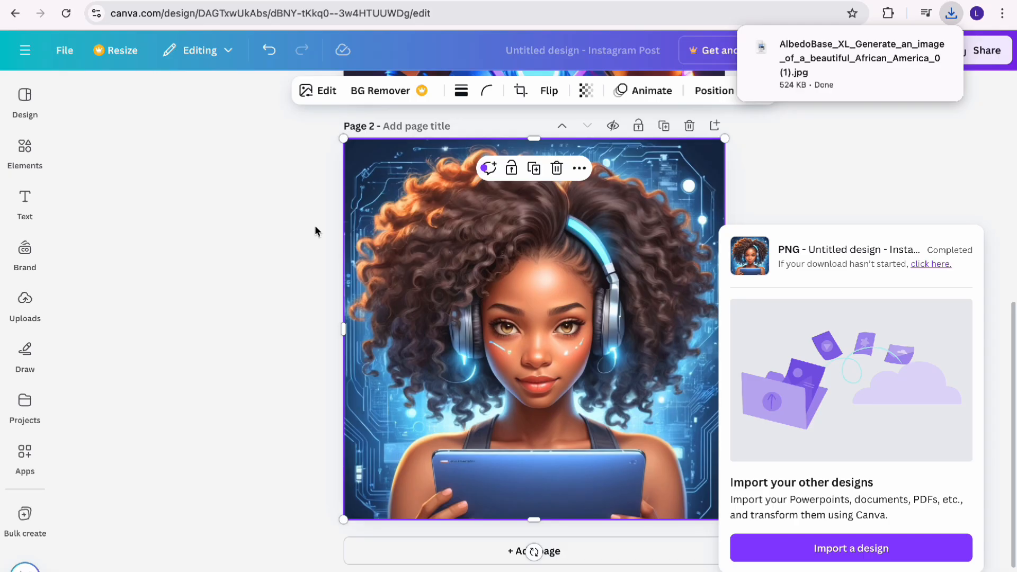
left_click(330, 207)
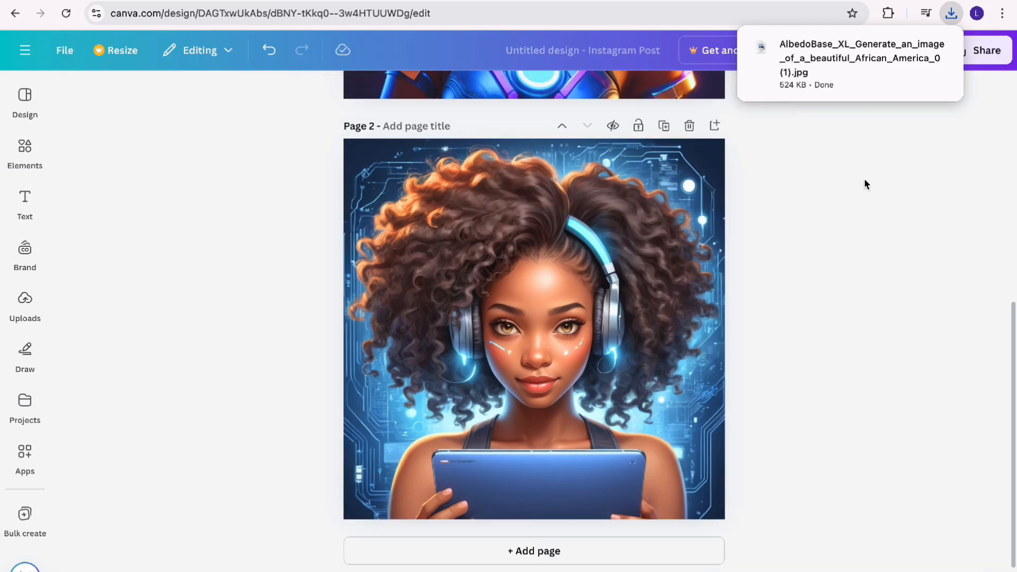
Switch to the two-page Instagram Post design in Canva and view the uploaded images
scroll(724, 208, "up", 8)
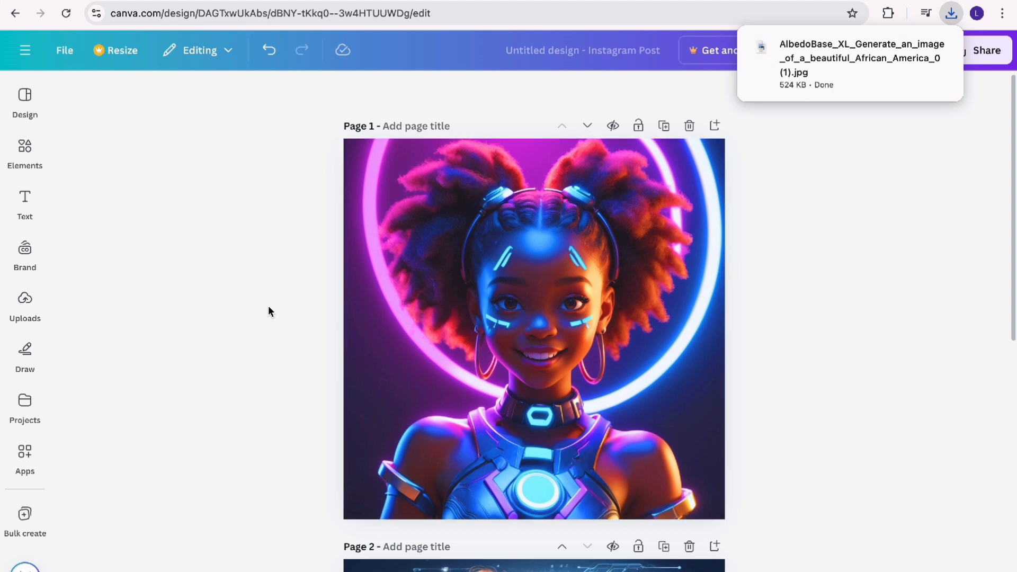
left_click(30, 300)
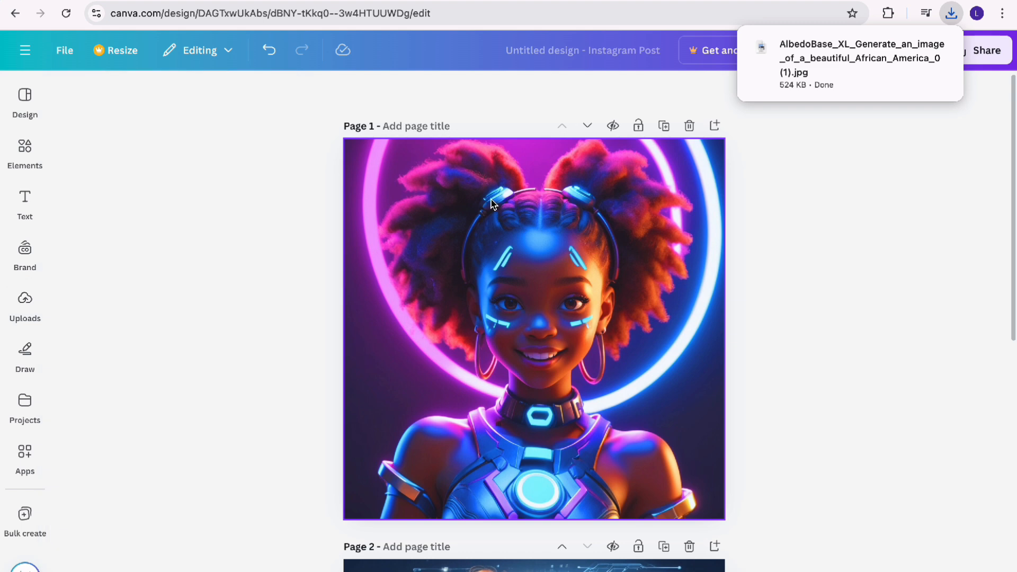
left_click(25, 300)
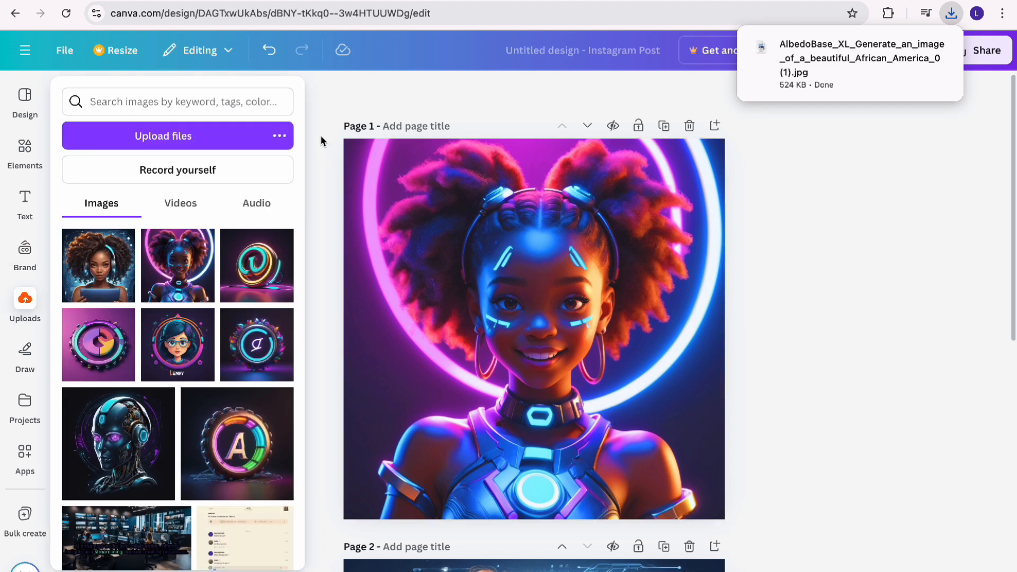
Select the picture on page 1 and look through its image adjustment settings
left_click(398, 149)
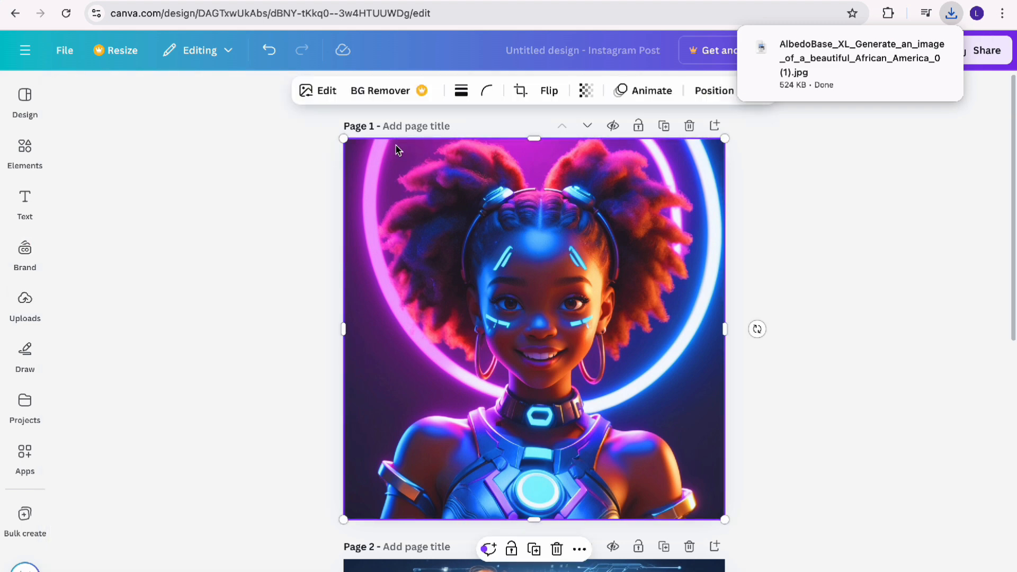
left_click(324, 92)
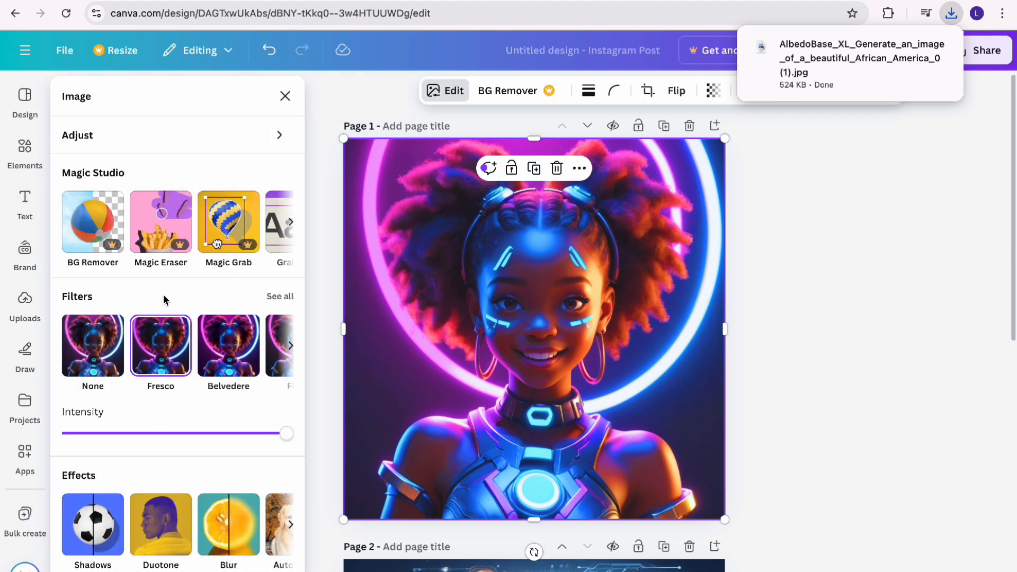
left_click(151, 138)
scroll(143, 450, "down", 2)
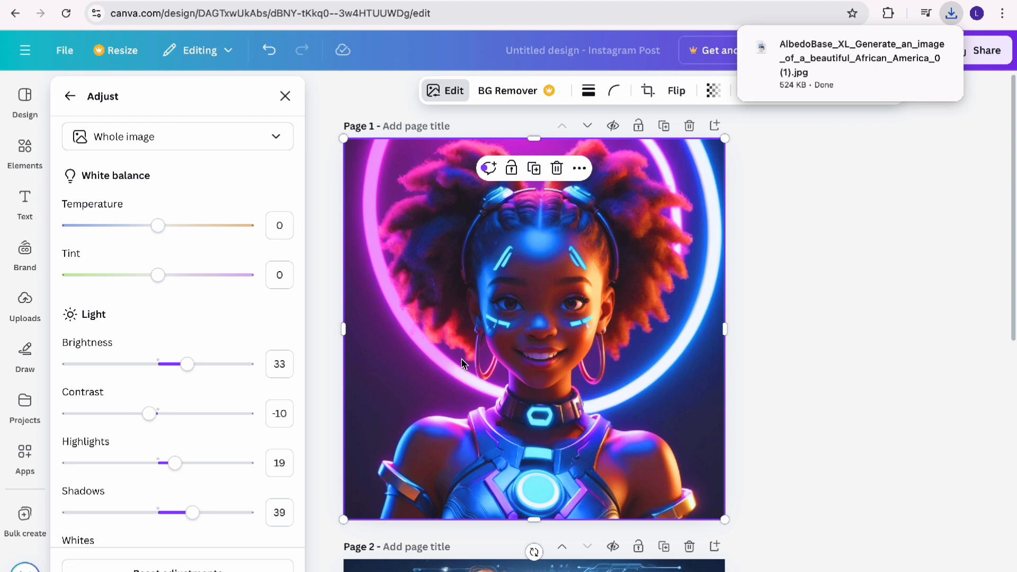
Download only page 1 of the design as a PNG
left_click(982, 53)
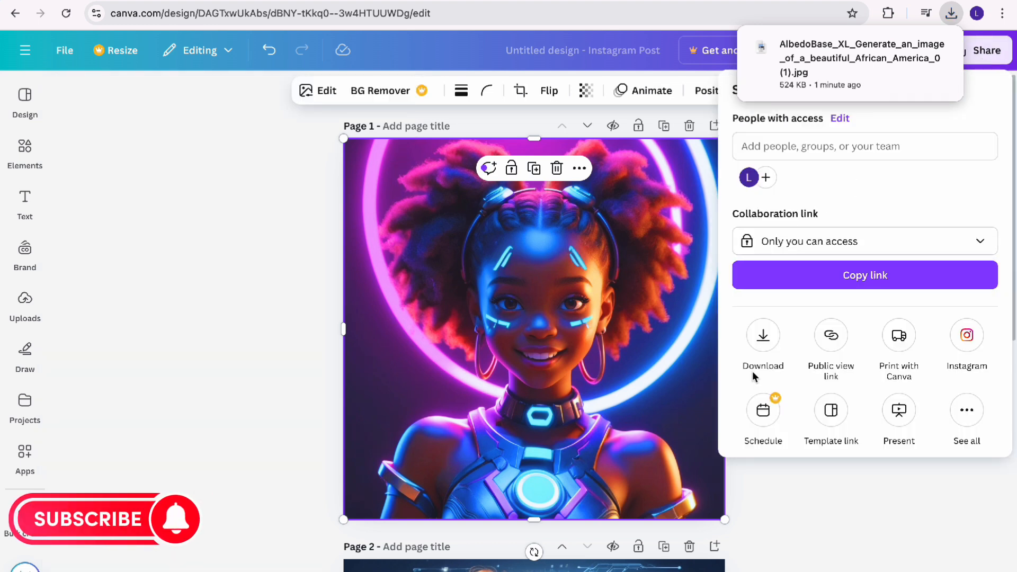
left_click(763, 341)
left_click(782, 348)
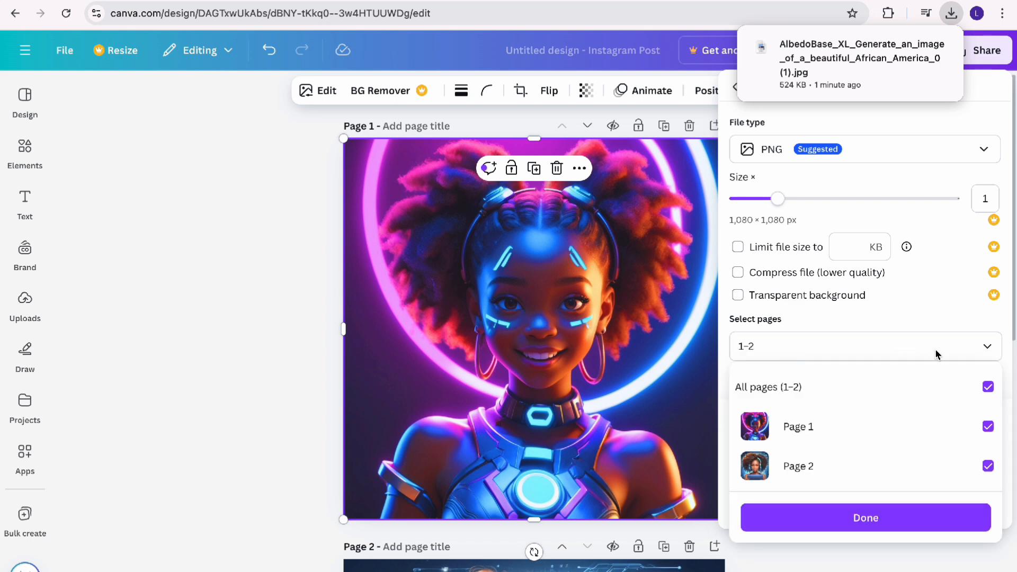
left_click(988, 387)
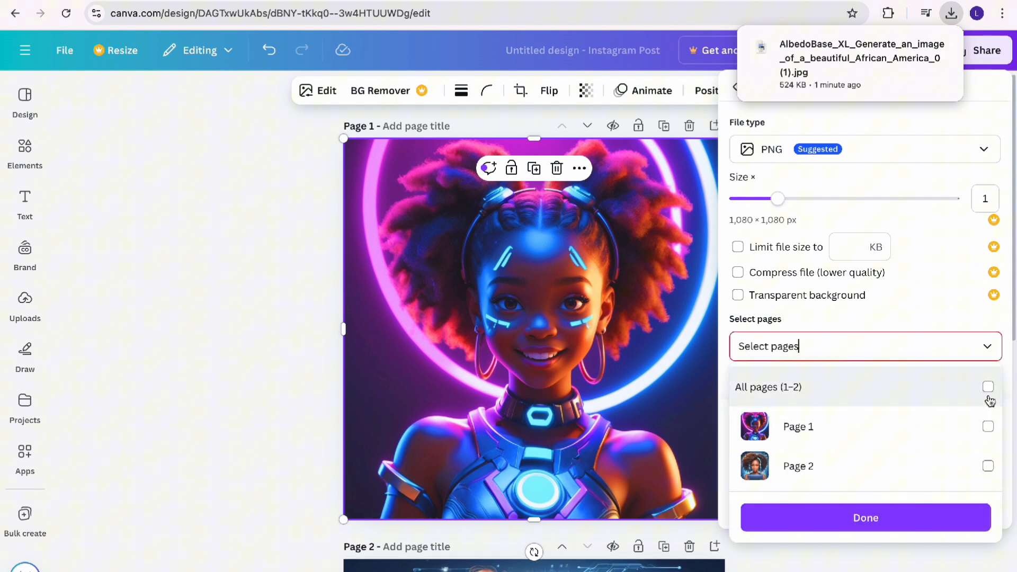
left_click(988, 429)
left_click(885, 522)
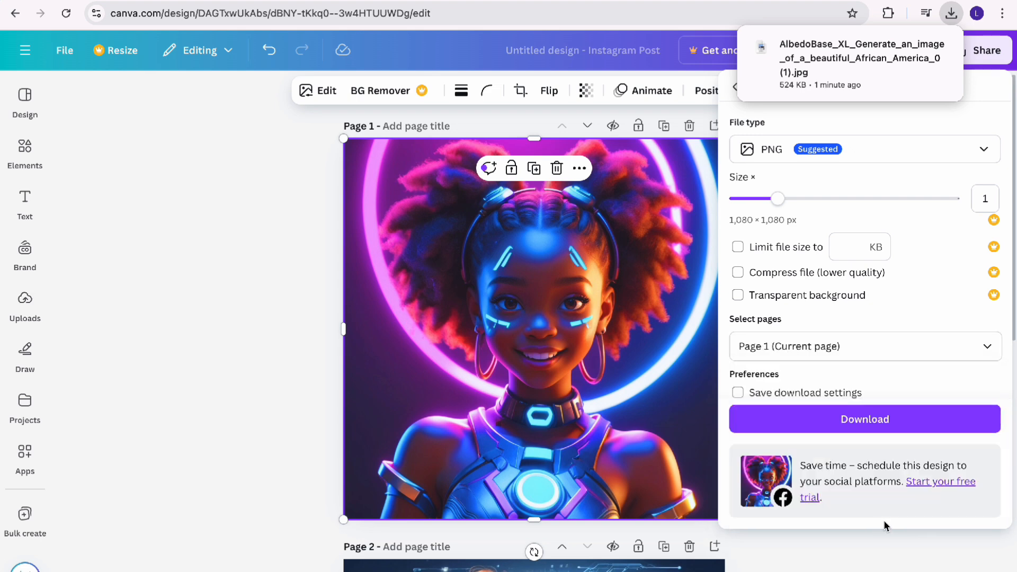
left_click(890, 420)
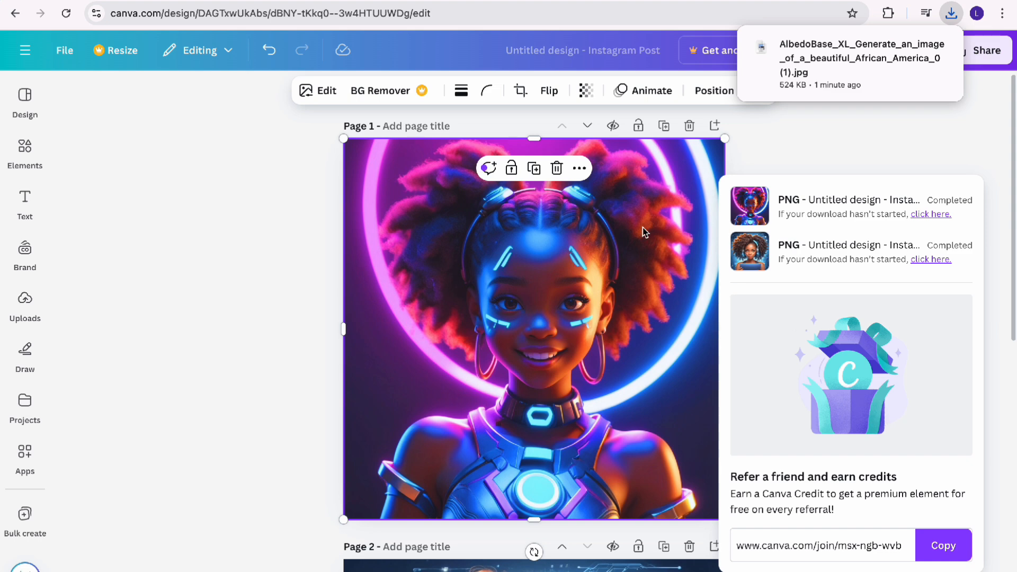
Switch to ElevenLabs and look at the voices available for Text to Speech
left_click(495, 1)
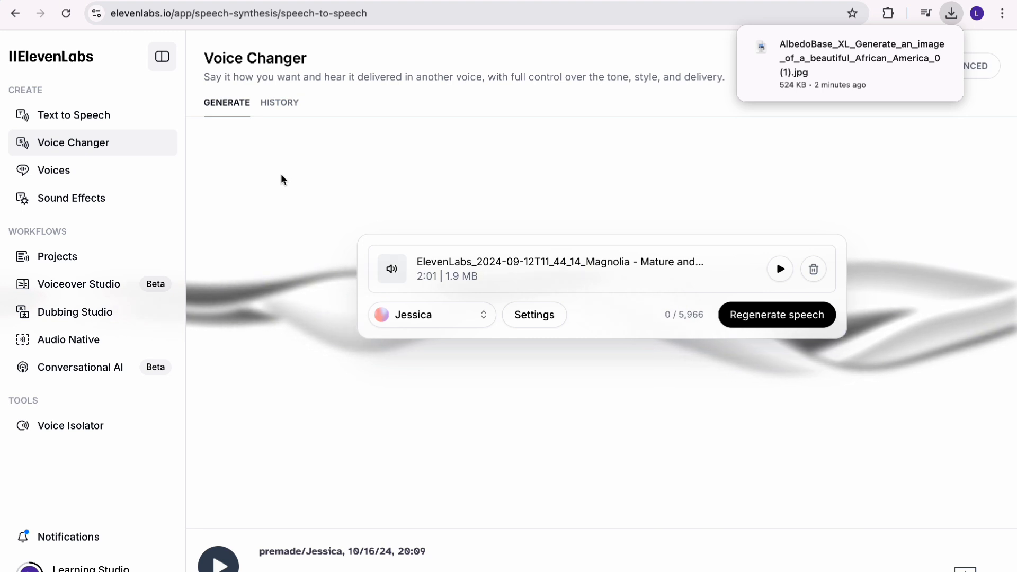
left_click(96, 118)
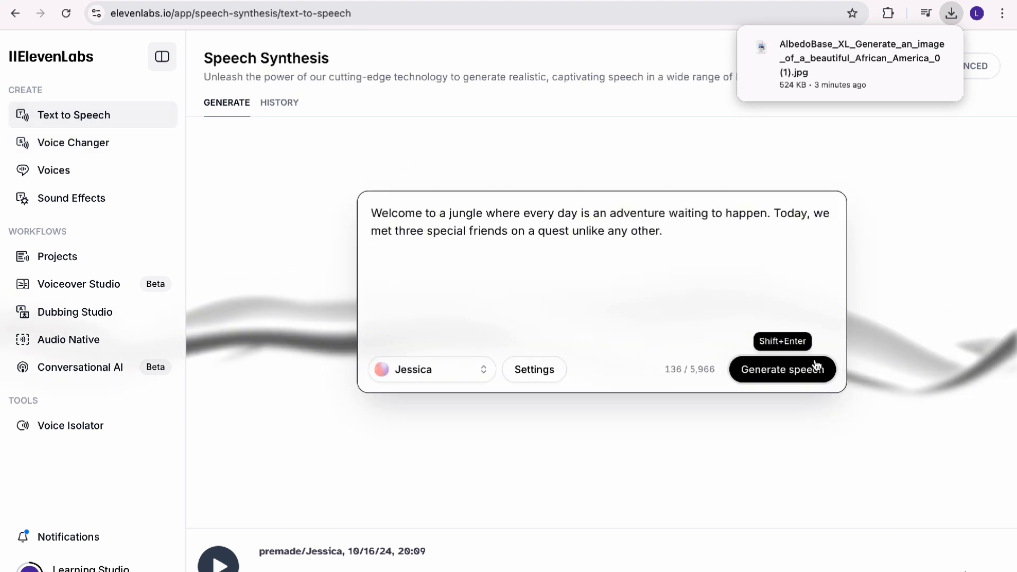
left_click(444, 376)
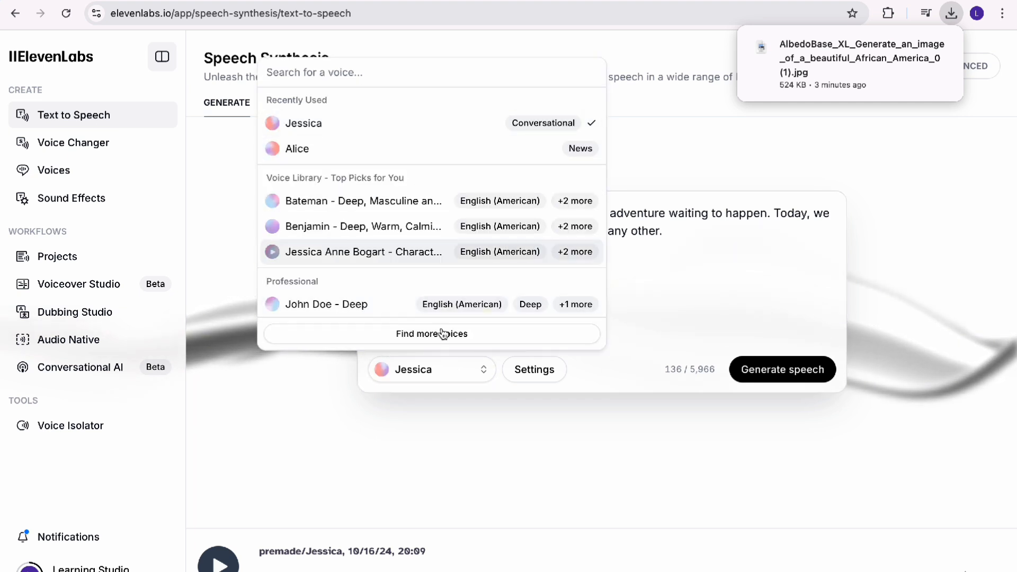
left_click(729, 329)
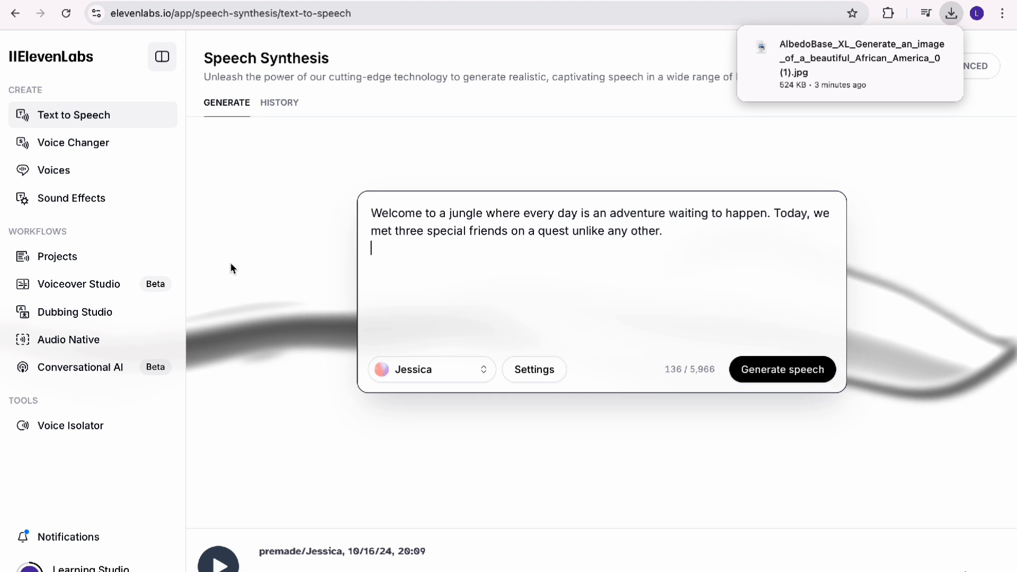
Upload the ElevenLabs Magnolia audio file to Voice Changer, generate speech with the Jessica voice, and pause the playback
left_click(79, 144)
left_click(578, 338)
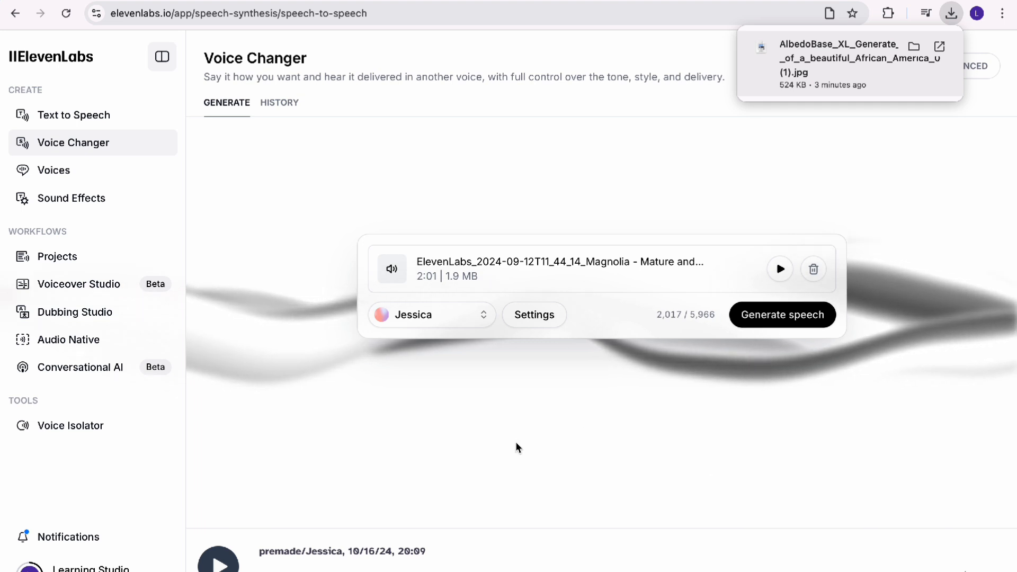
left_click(790, 317)
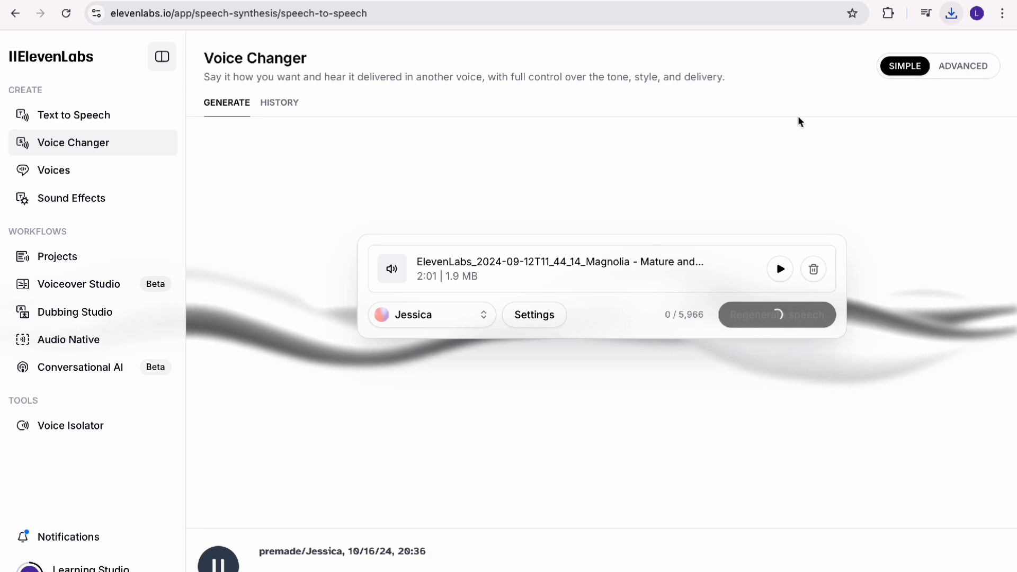
left_click(223, 566)
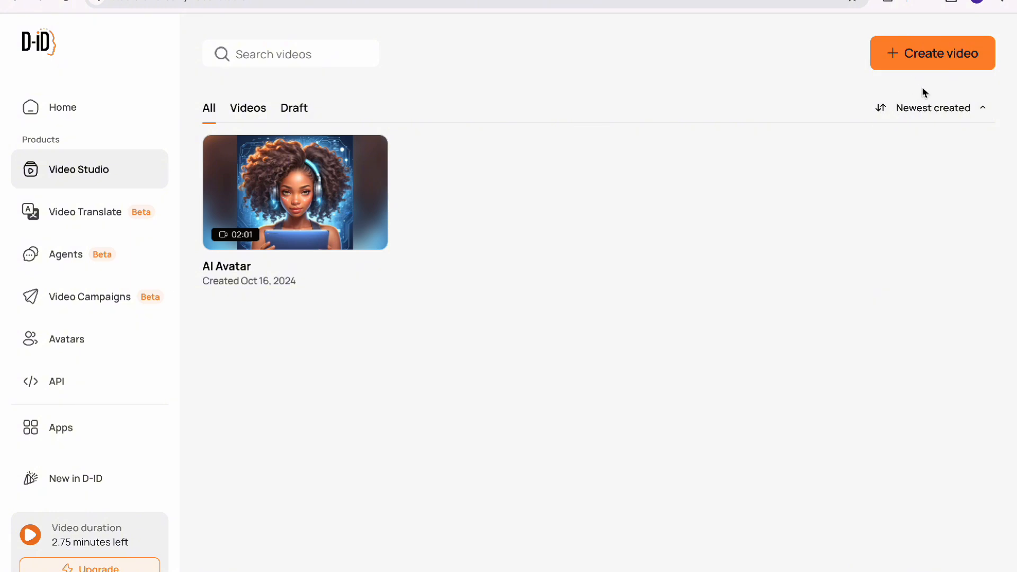
Switch to D-ID, create a new video and upload the picture of the girl in front of the neon ring as its avatar
left_click(922, 65)
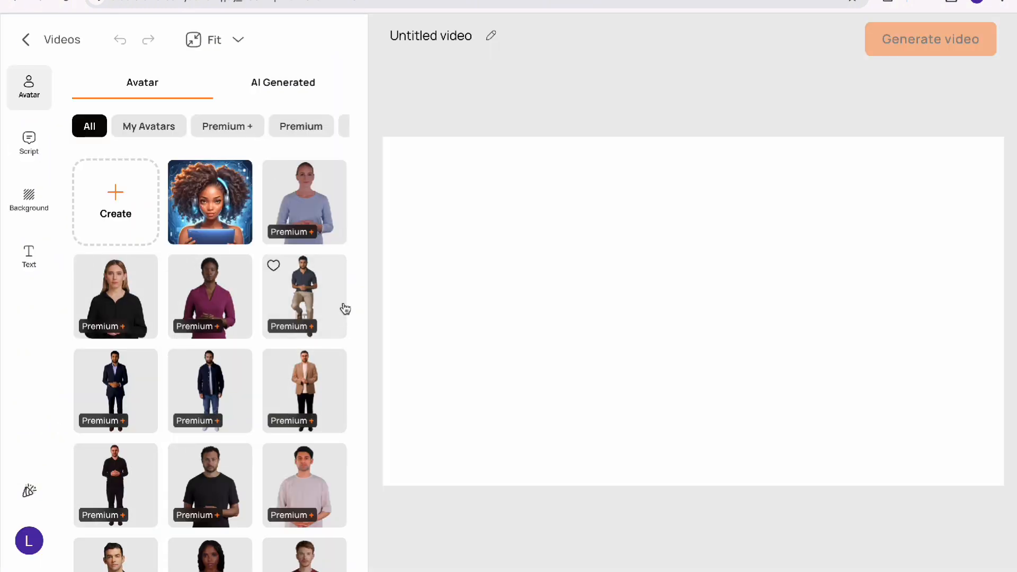
scroll(249, 416, "down", 4)
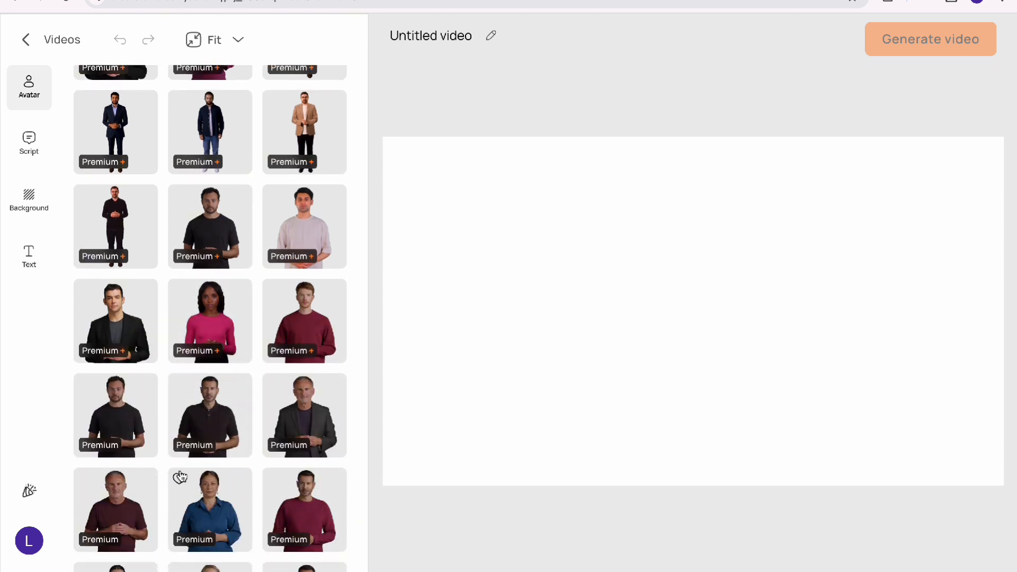
scroll(182, 476, "up", 5)
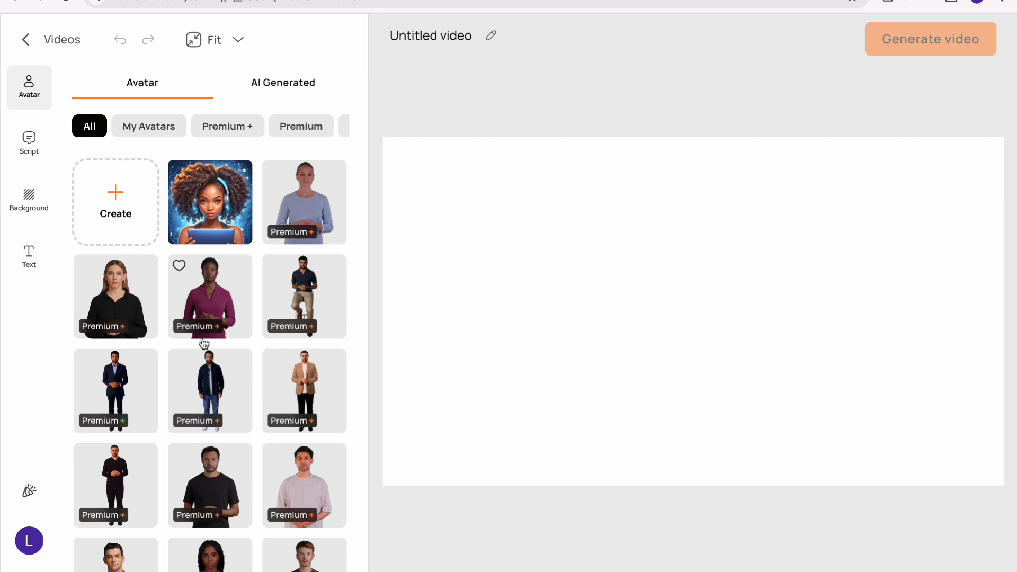
left_click(123, 201)
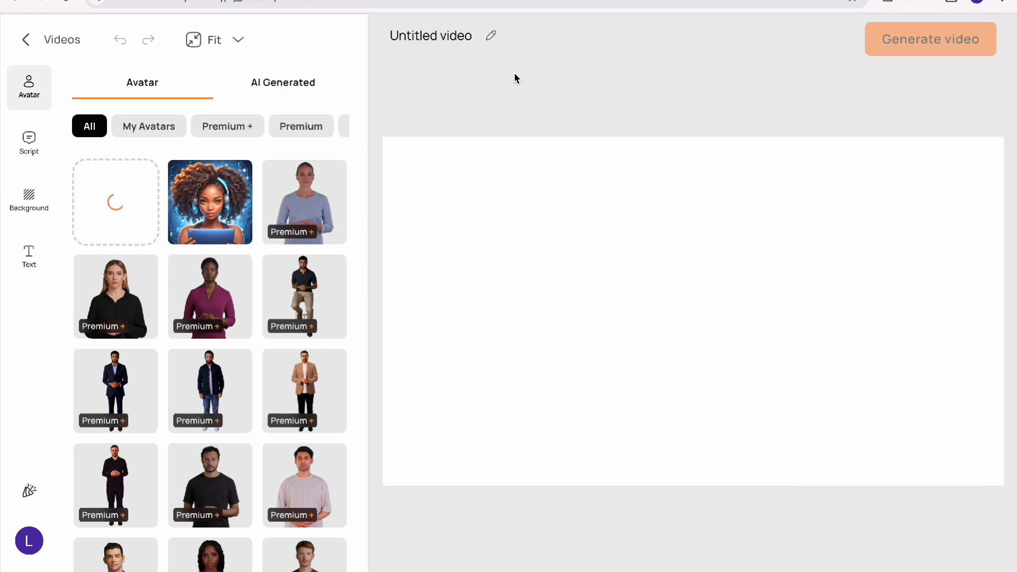
Rename the untitled video as AI AVatar
type("AI")
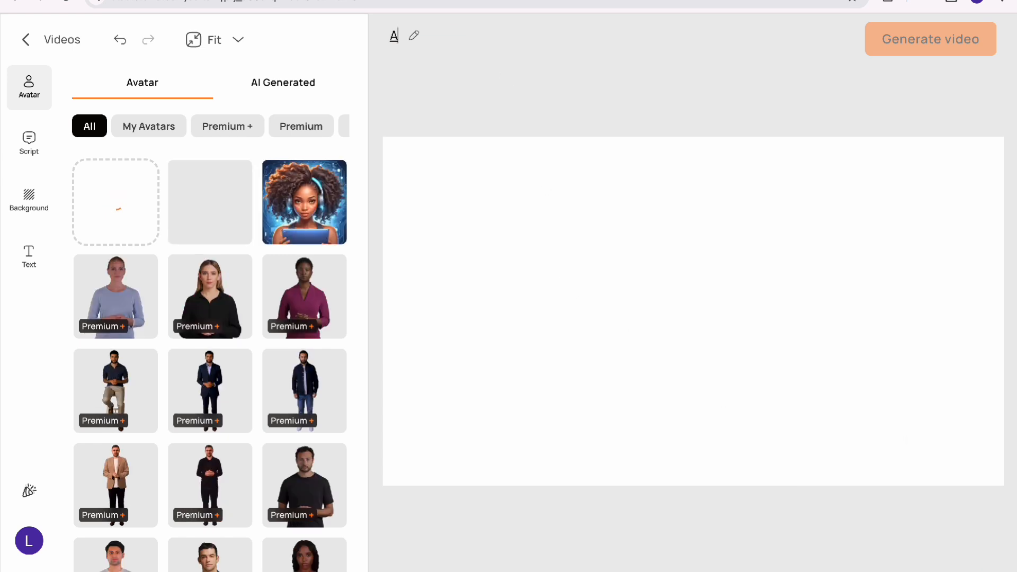
type(" A")
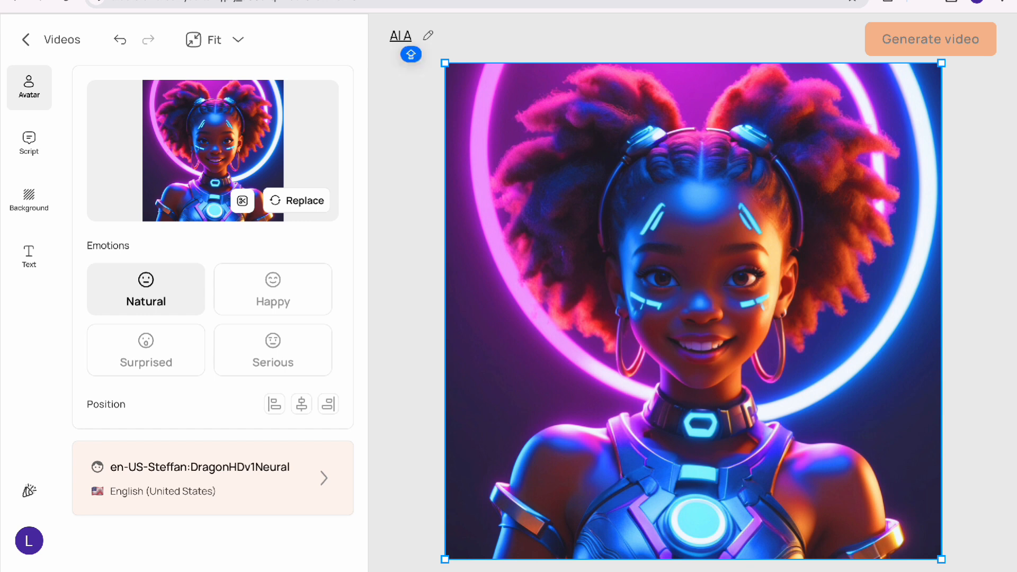
type("Vatar")
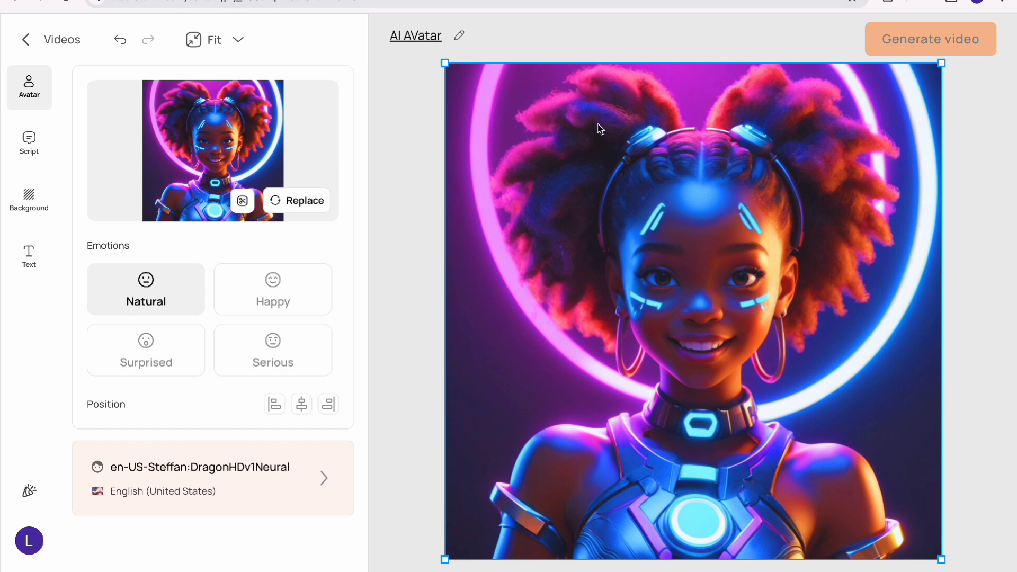
key("Return")
Set the avatar's emotion to Happy and its position to right-aligned
left_click(252, 291)
left_click(177, 281)
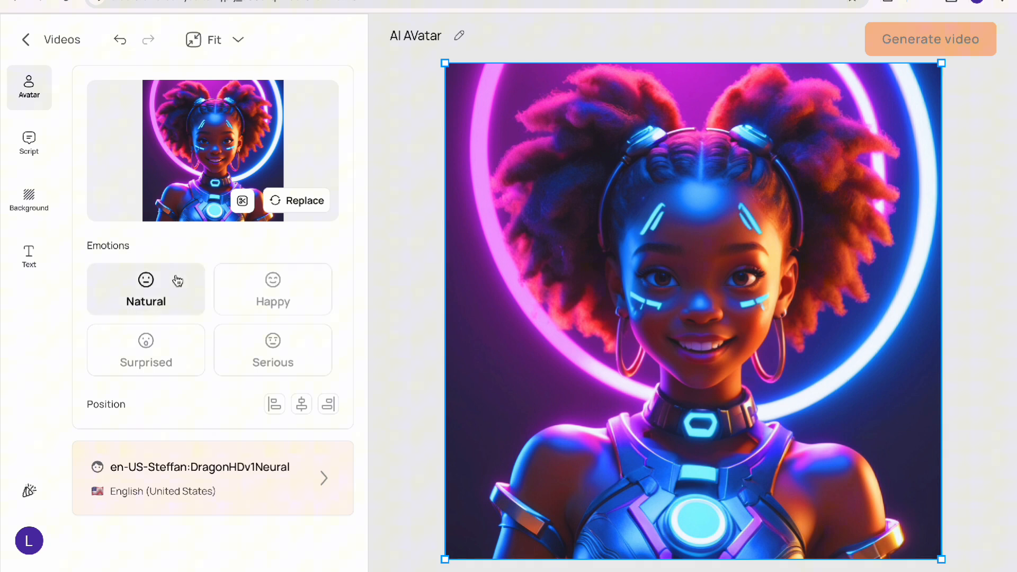
left_click(169, 344)
left_click(288, 344)
left_click(296, 290)
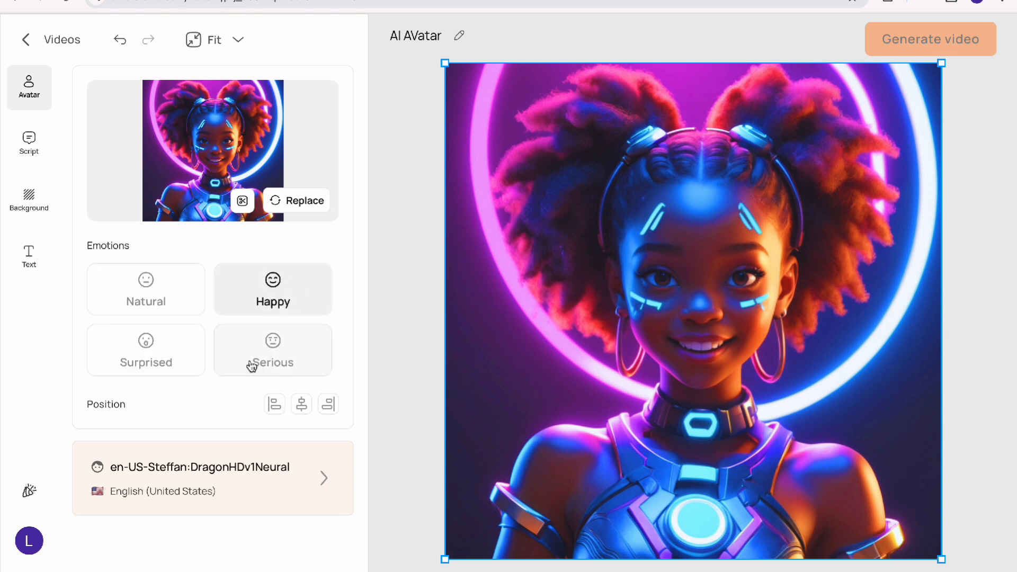
left_click(274, 405)
left_click(329, 407)
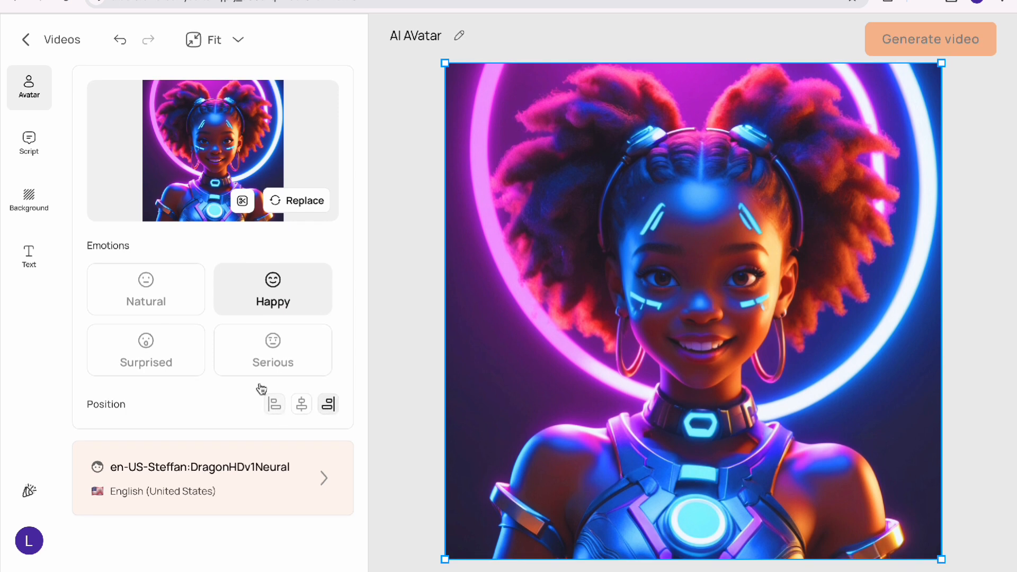
Upload the voice audio file as the avatar's script instead of entering text
left_click(29, 159)
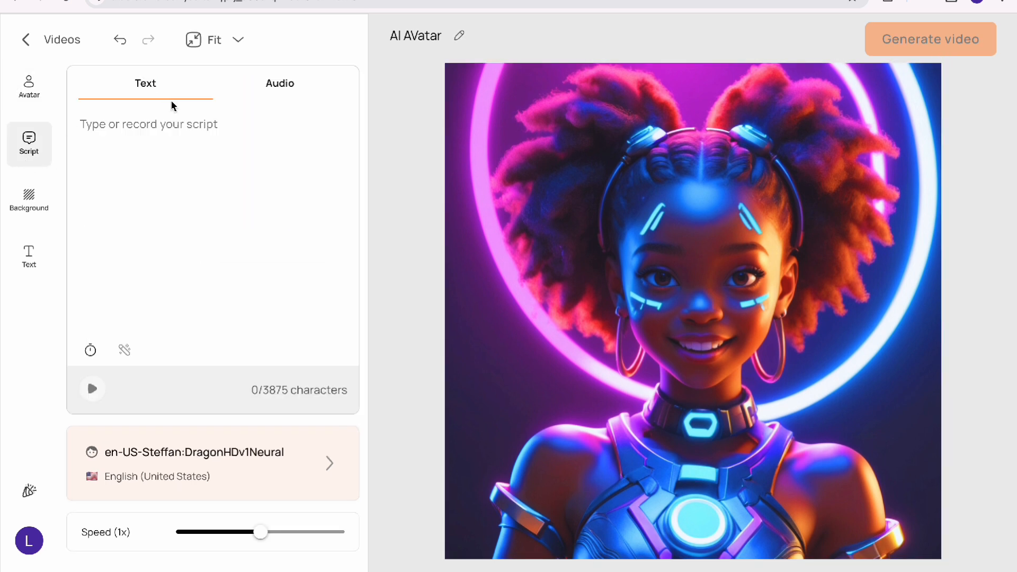
left_click(150, 123)
left_click(281, 85)
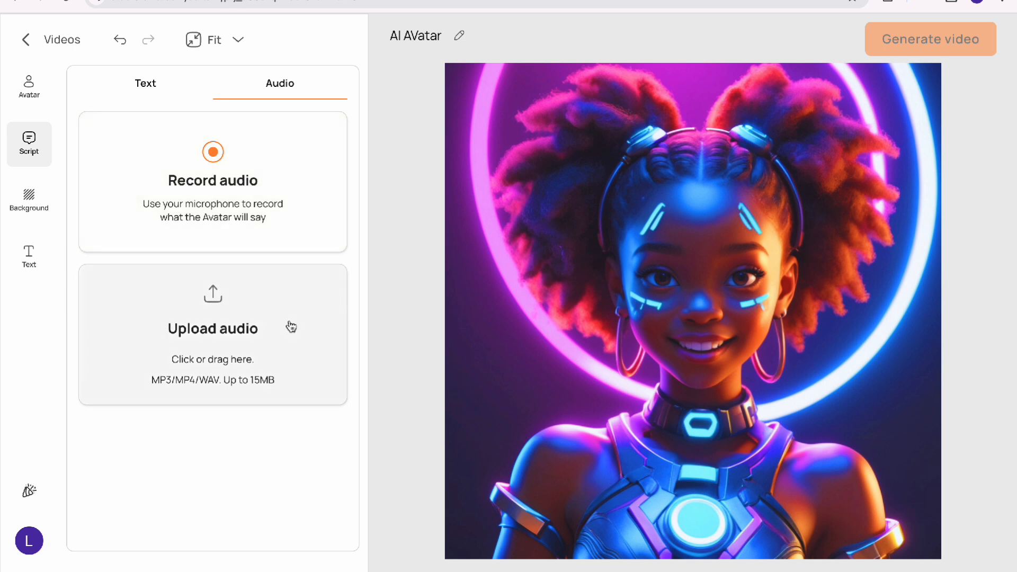
left_click(283, 347)
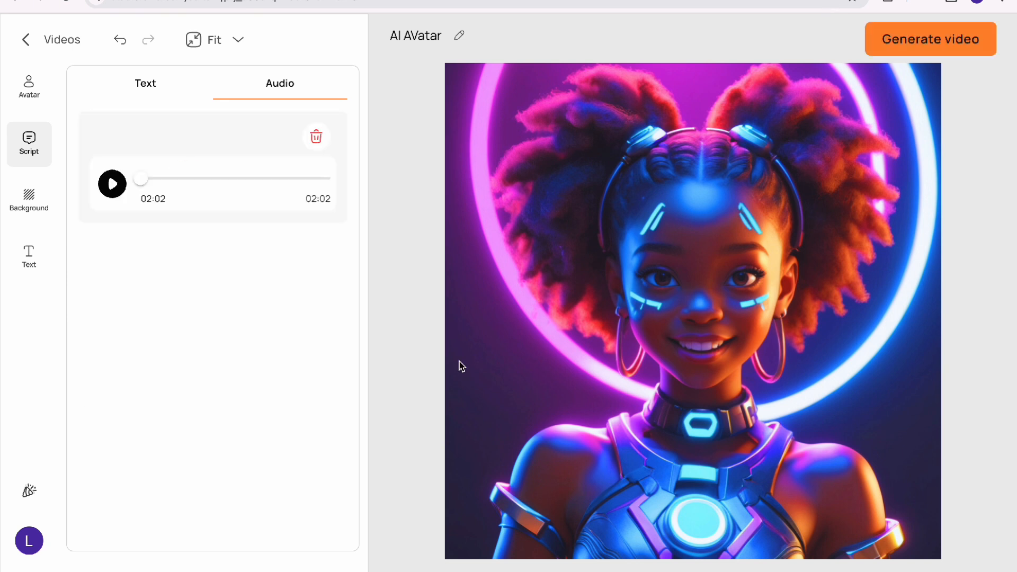
Generate the AI AVatar video and download it from the Video Studio
left_click(881, 41)
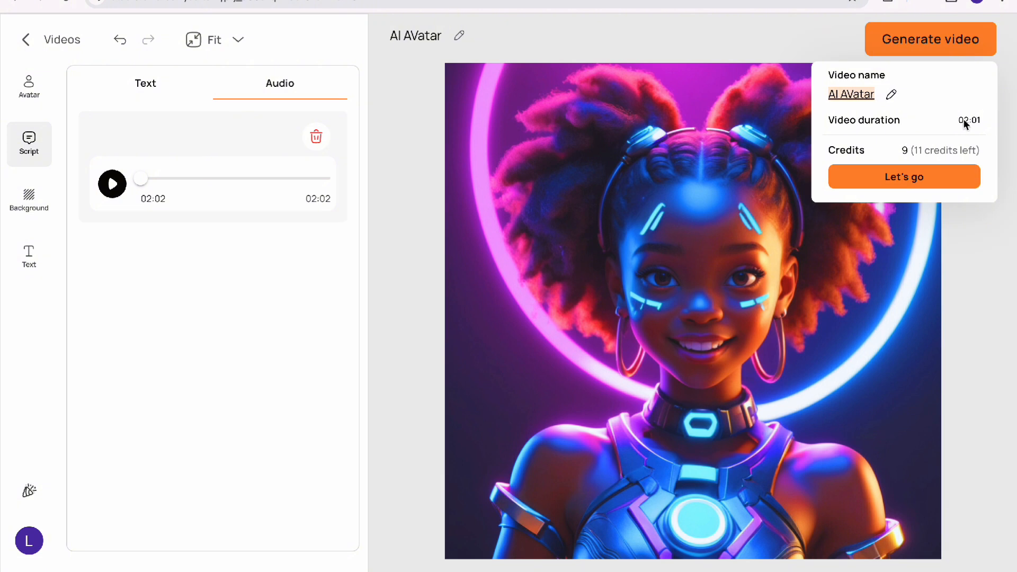
left_click(909, 176)
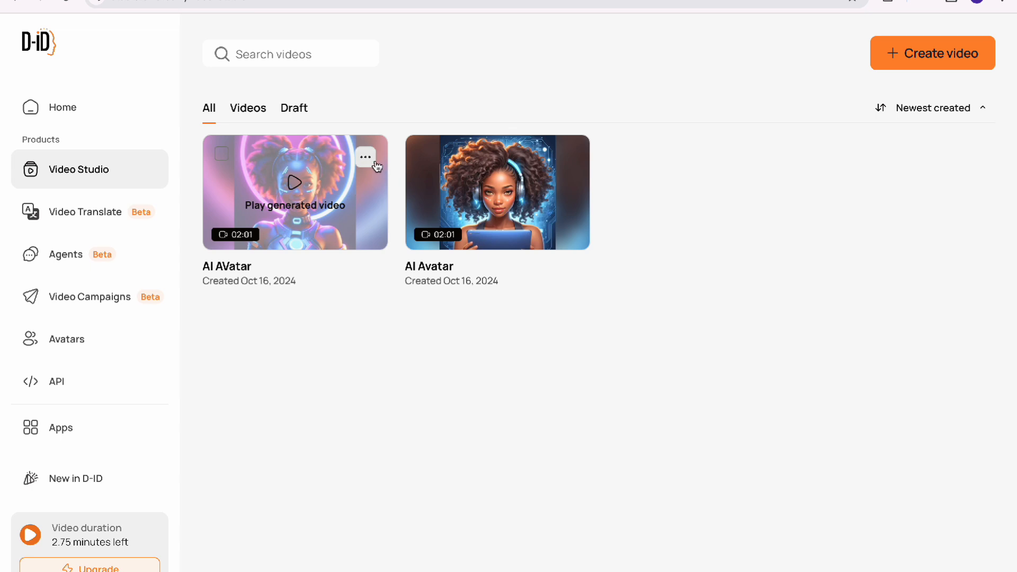
left_click(366, 158)
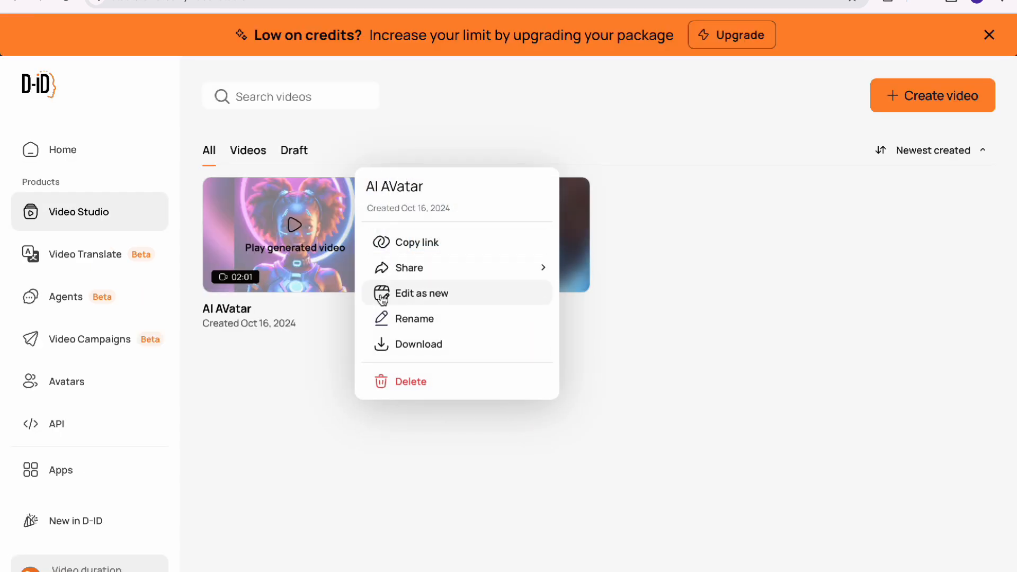
left_click(402, 350)
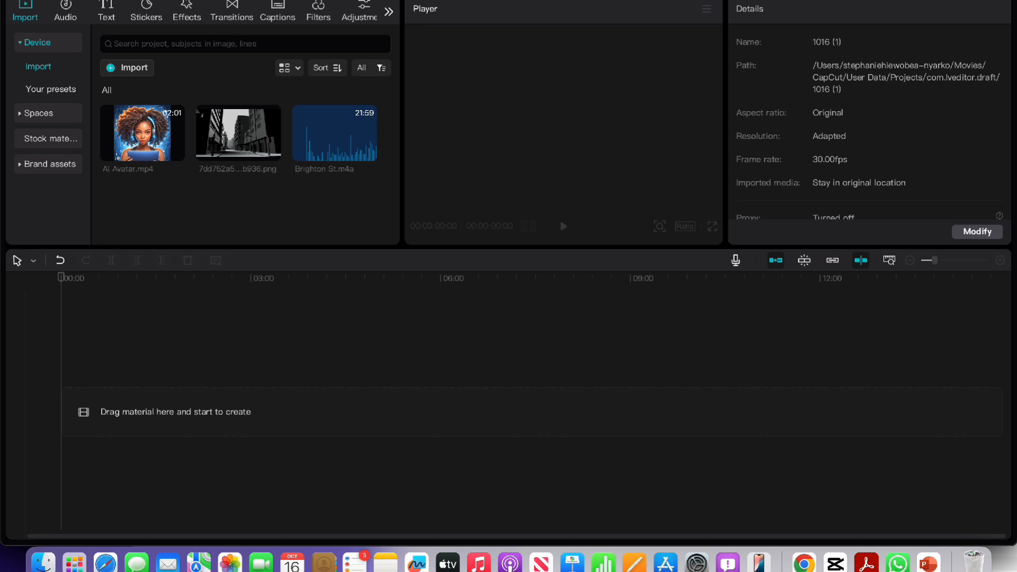
Switch to CapCut, import AI AVatar (1).mp4 and place it at the timeline's start on a track above the main one
key("ctrl+super+f")
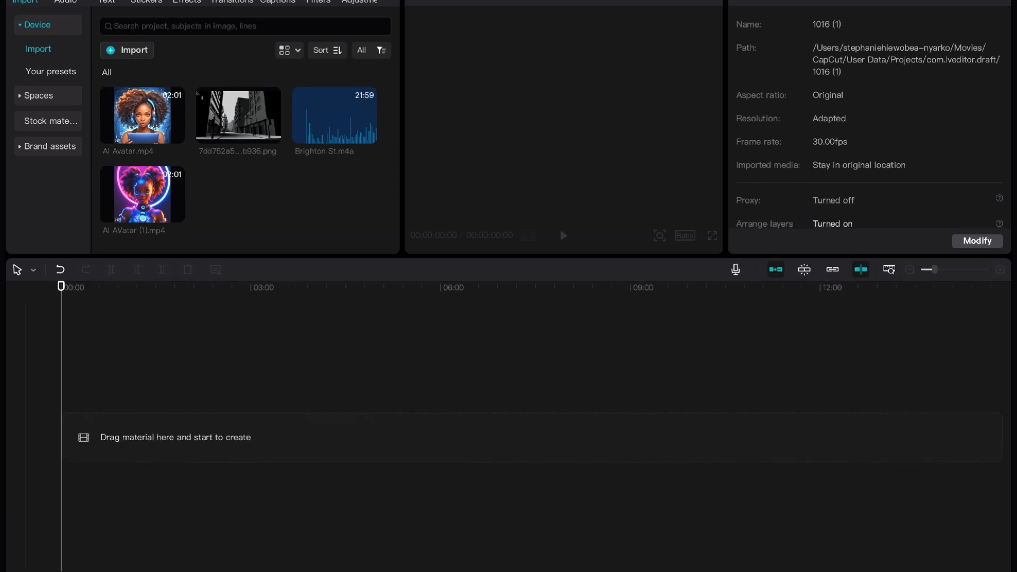
mouse_move(121, 197)
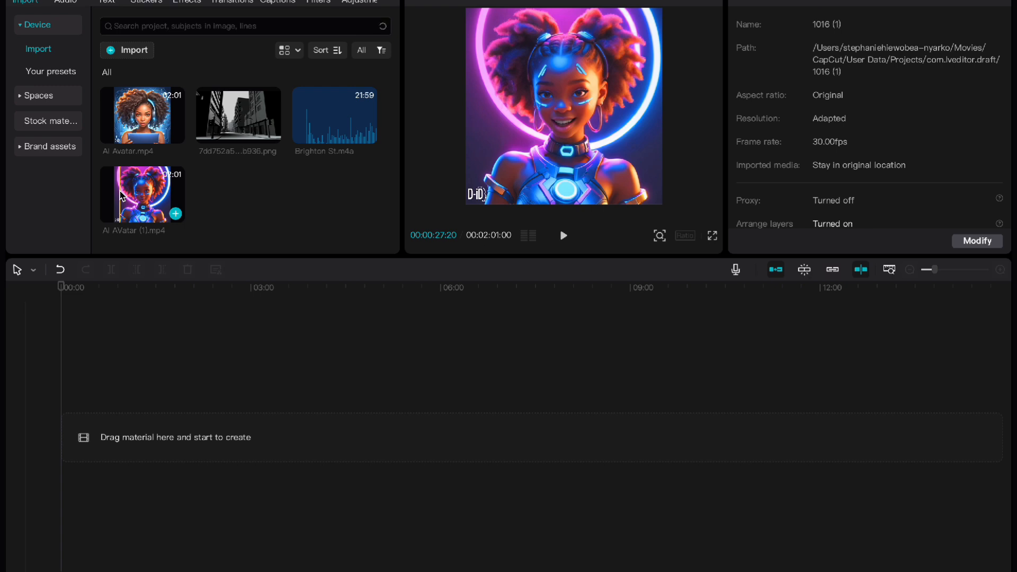
left_click_drag(122, 196, 125, 431)
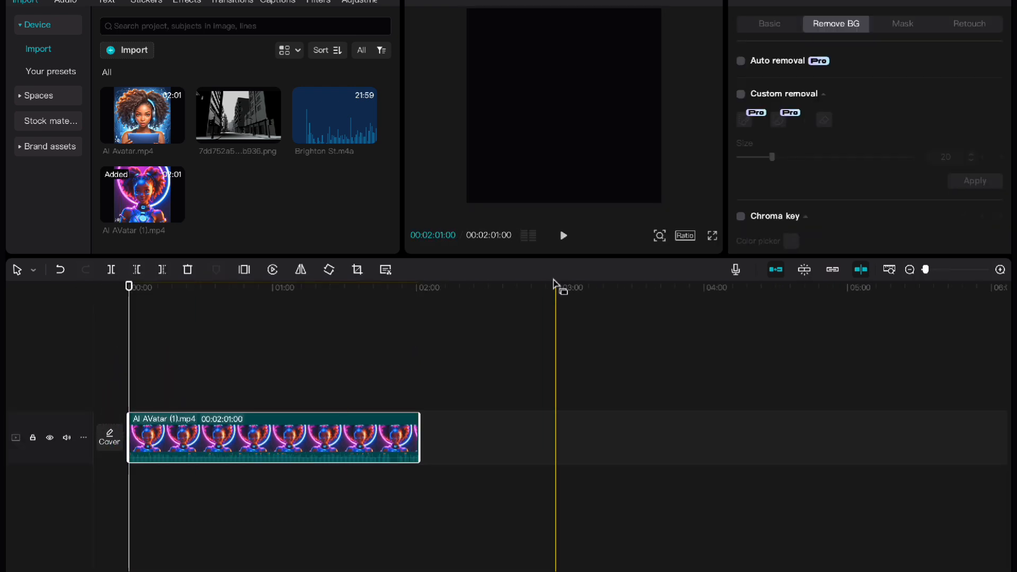
left_click_drag(173, 440, 170, 382)
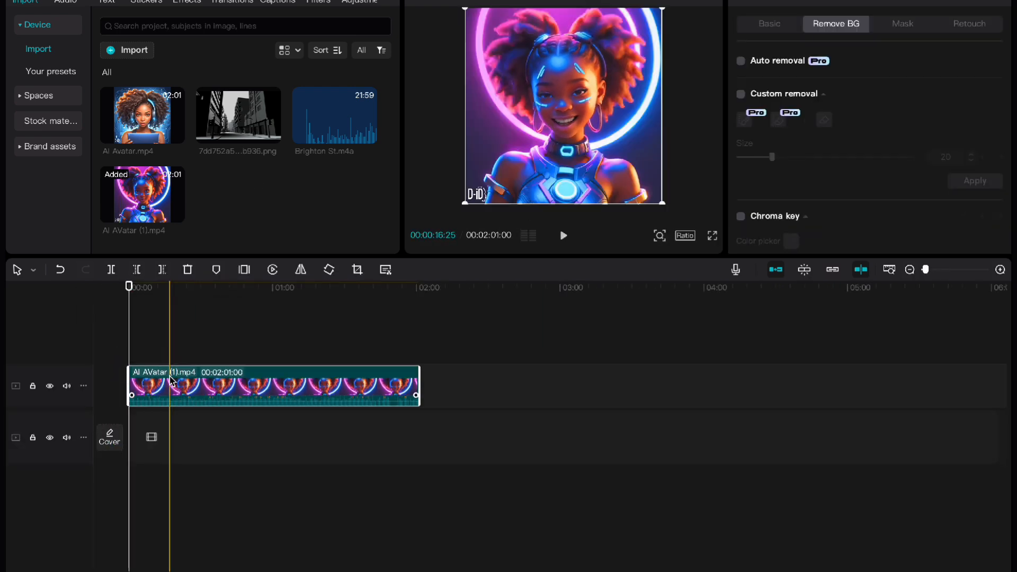
Place the black-and-white street image on the main track beneath the avatar clip and extend it to about 2 minutes to match
left_click_drag(238, 121, 139, 439)
left_click_drag(141, 435, 416, 435)
left_click(652, 153)
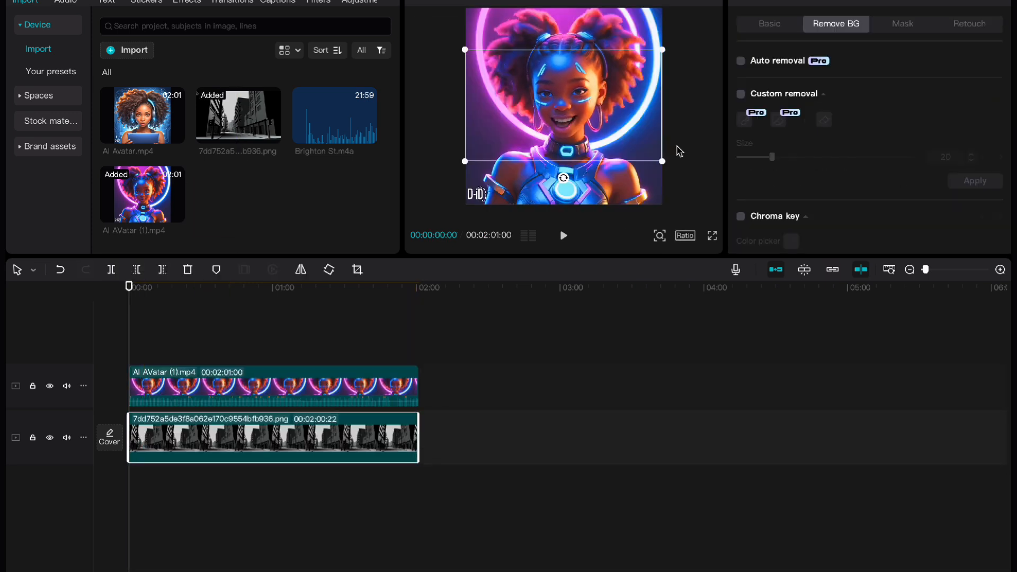
Remove the avatar clip's background with Auto removal and scale the avatar down into the lower-left corner of the street image
left_click(740, 60)
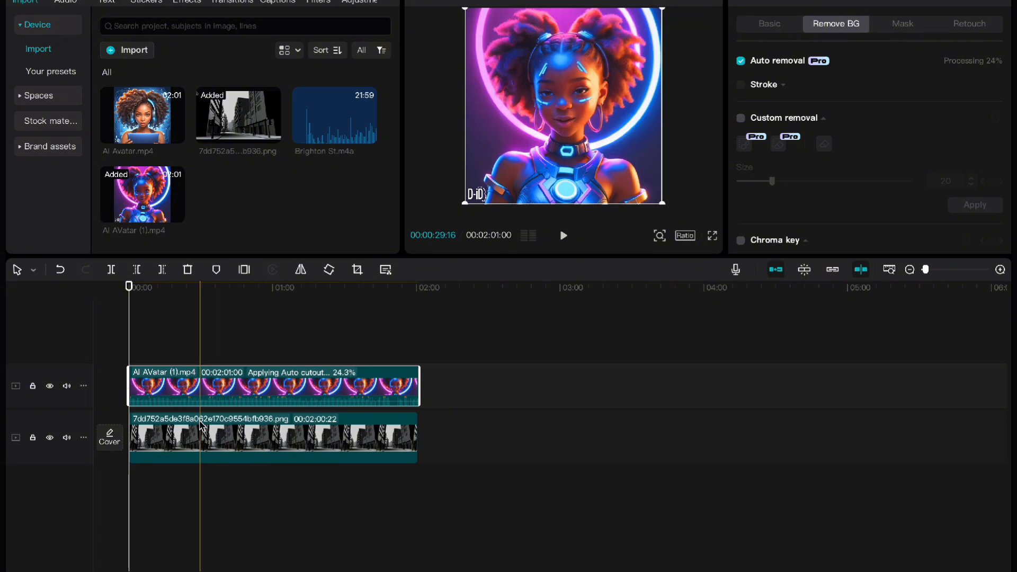
left_click(148, 286)
left_click_drag(662, 9, 599, 71)
left_click(605, 139)
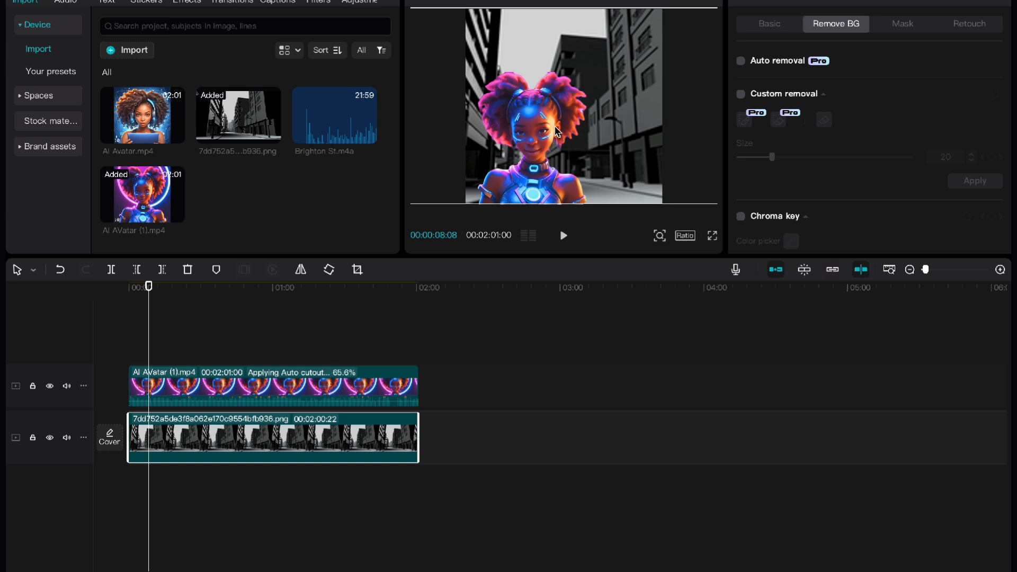
Search the music library for "lofi chill" and add Waves Ways Lofi beneath the clips from the start of the timeline
left_click_drag(148, 321, 126, 322)
left_click(66, 2)
left_click(159, 24)
left_click(125, 60)
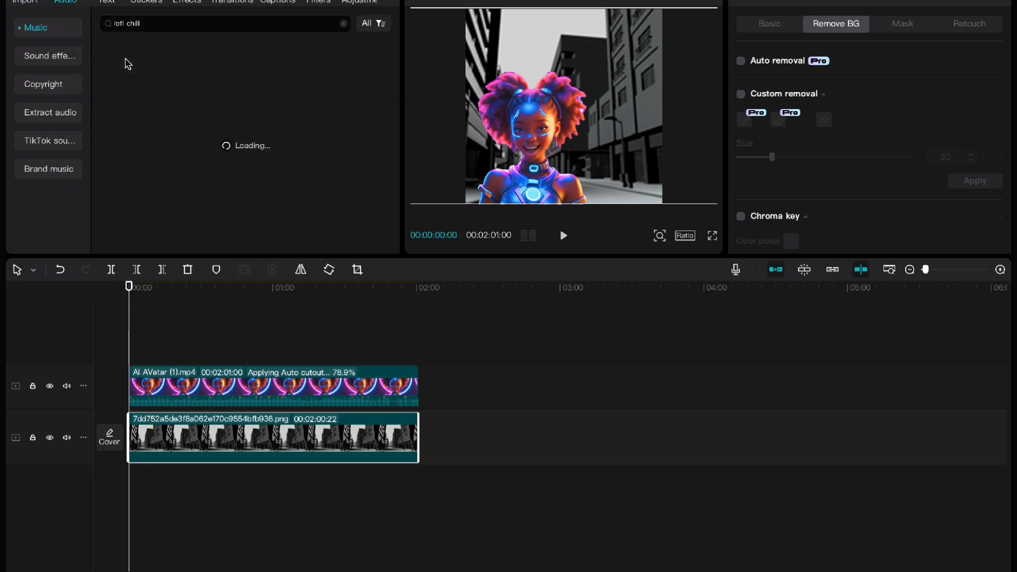
left_click_drag(165, 61, 130, 492)
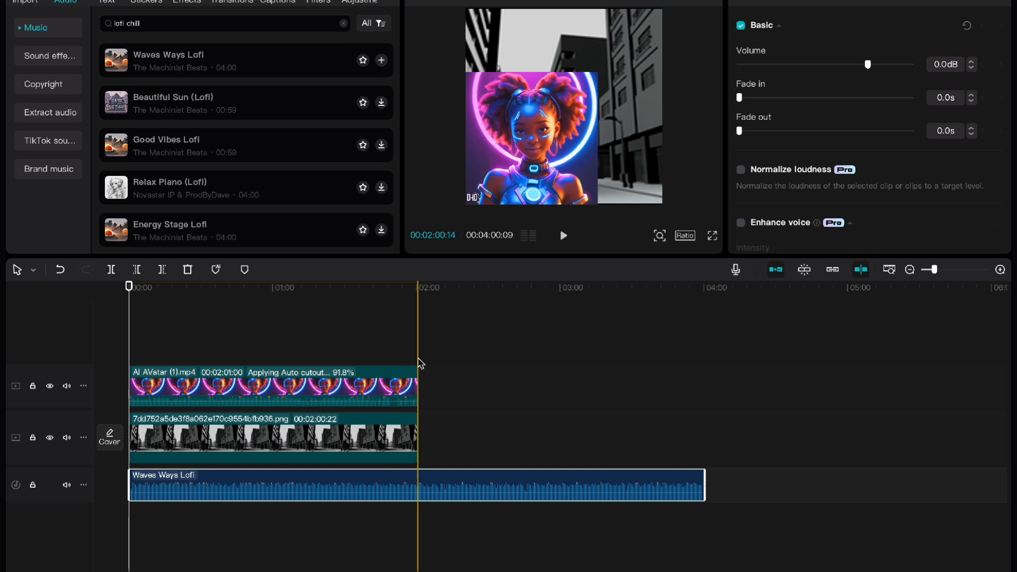
Set the Waves Ways Lofi volume to -24.0 dB and preview the first seconds of the video
left_click_drag(869, 64, 816, 64)
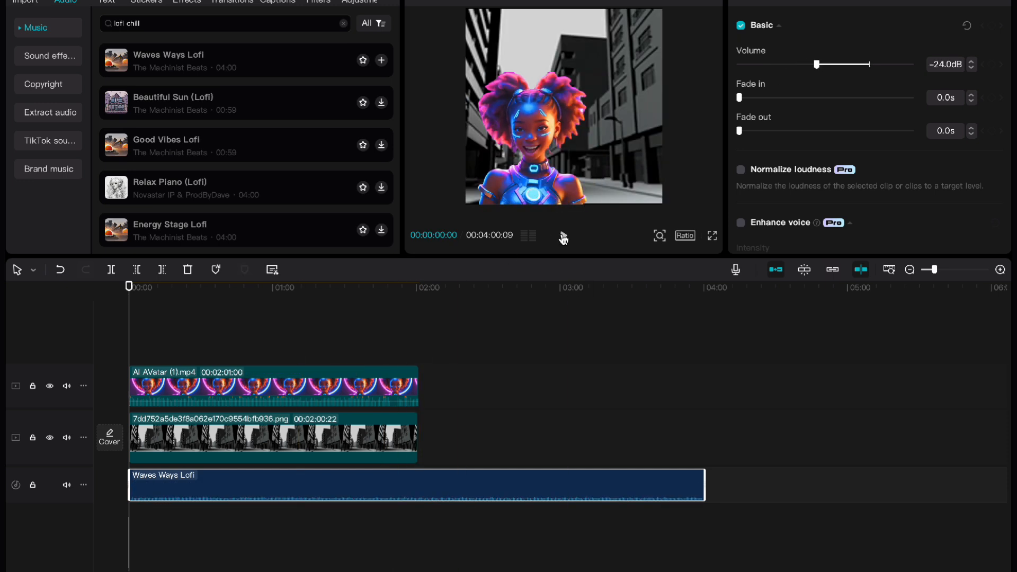
left_click(564, 237)
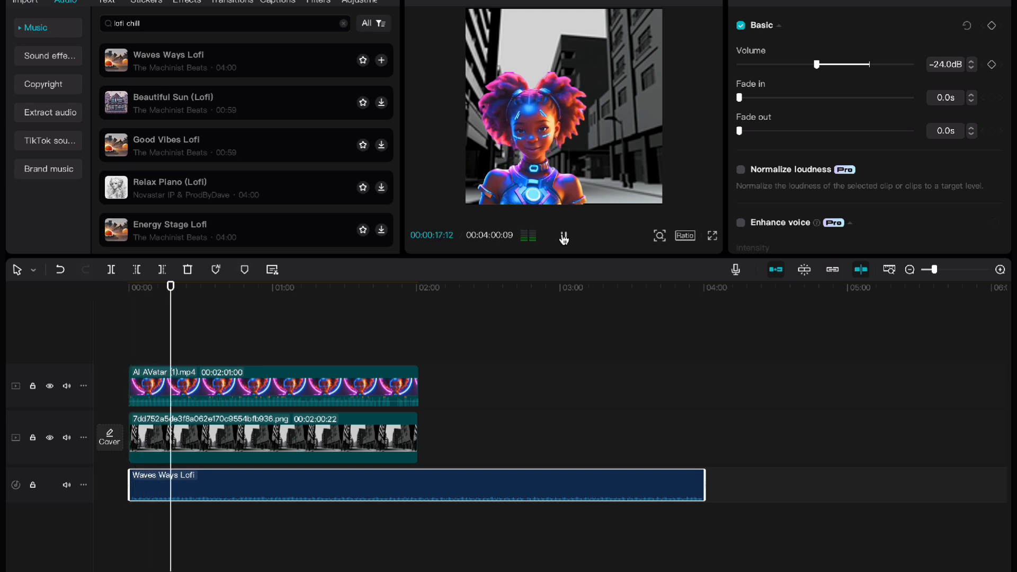
left_click(564, 236)
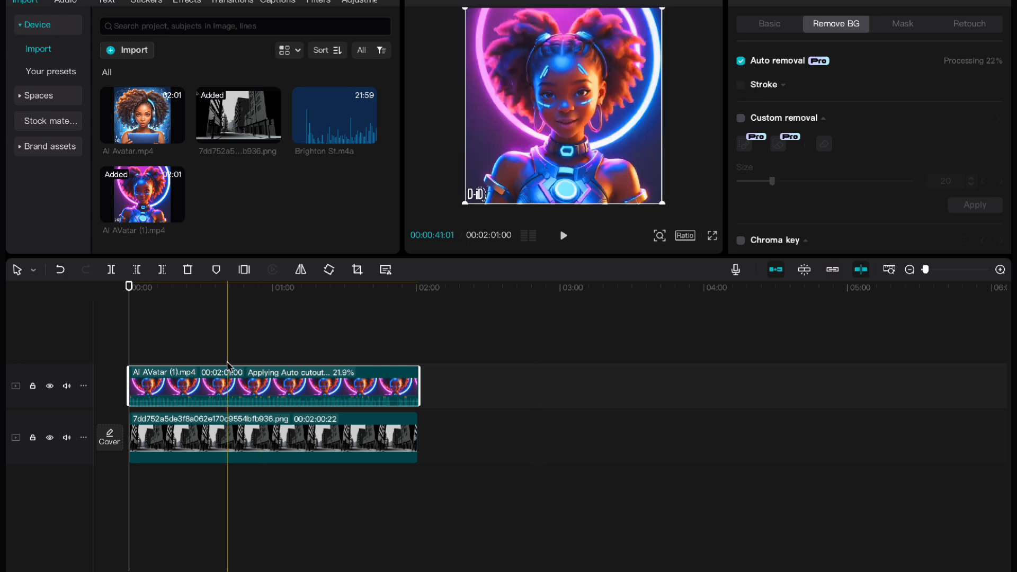
Shrink the cut-out avatar to about two thirds of the frame and position it in the lower-left corner over the street image
left_click(159, 432)
left_click(149, 316)
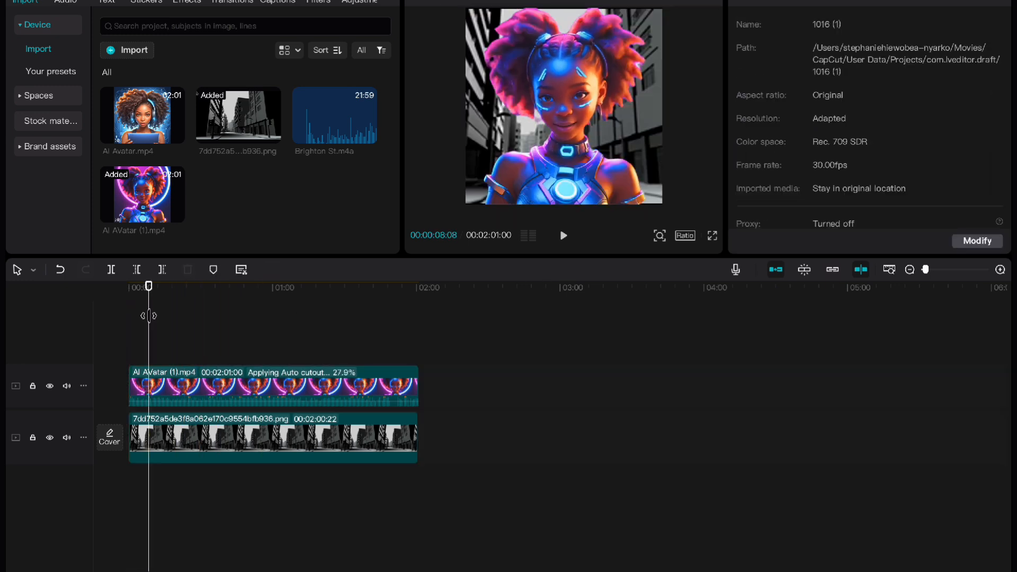
left_click(588, 143)
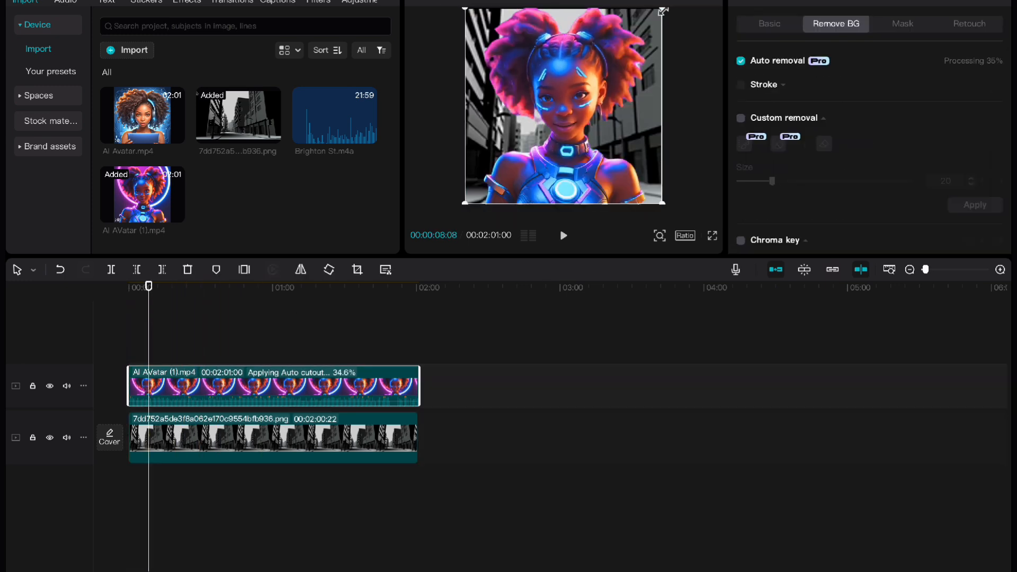
left_click_drag(662, 11, 619, 52)
left_click_drag(559, 102, 527, 136)
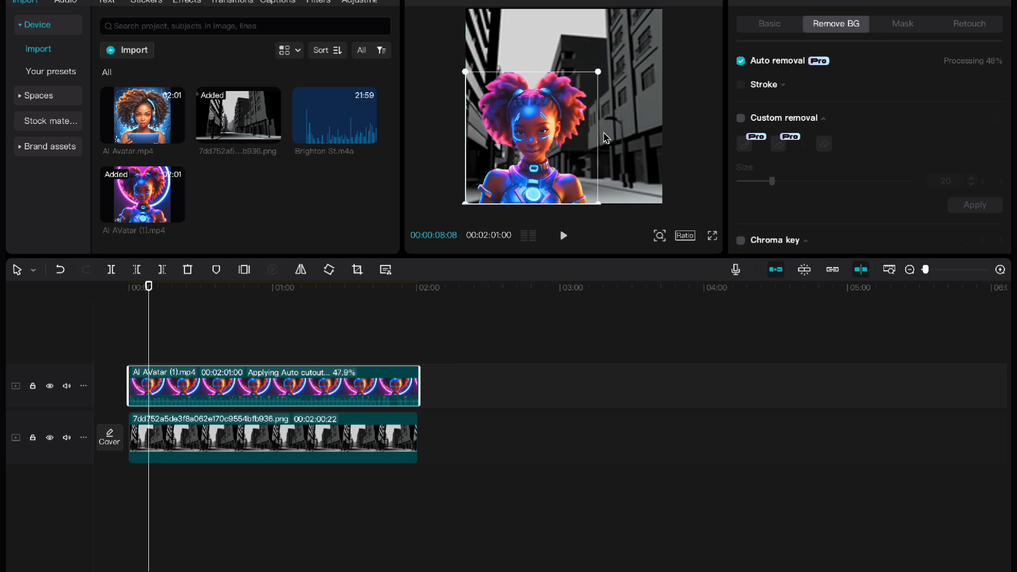
left_click(619, 139)
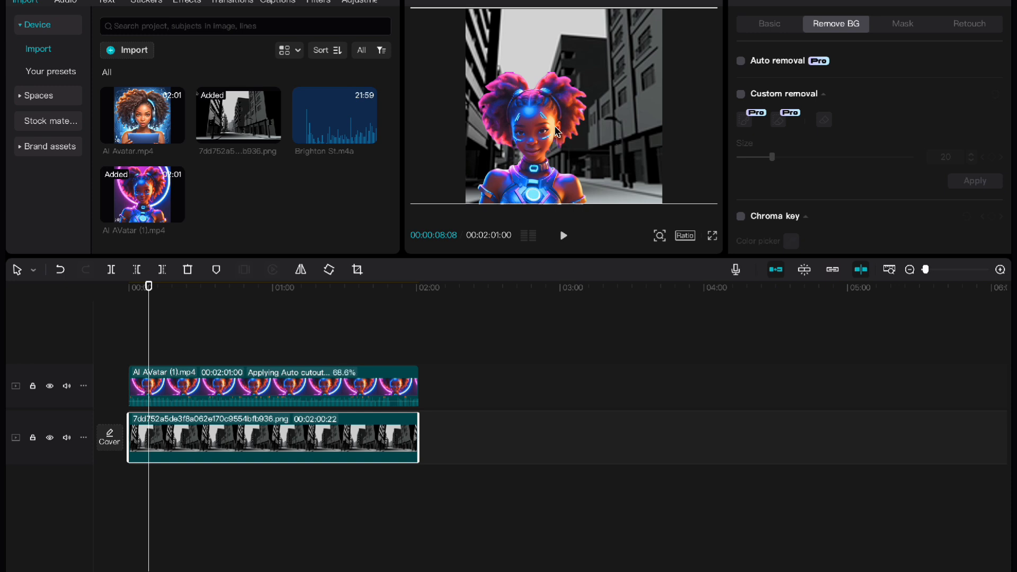
Return the playhead to the start, find "lofi chill" music and add the Waves Ways Lofi track below the video clips
left_click_drag(149, 287, 129, 286)
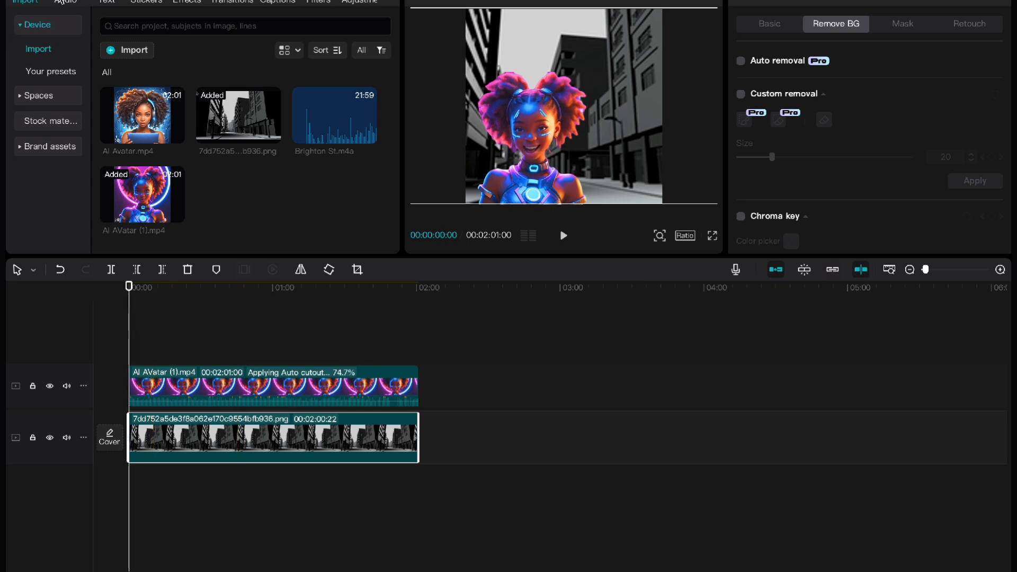
left_click(61, 1)
left_click(152, 24)
left_click(125, 64)
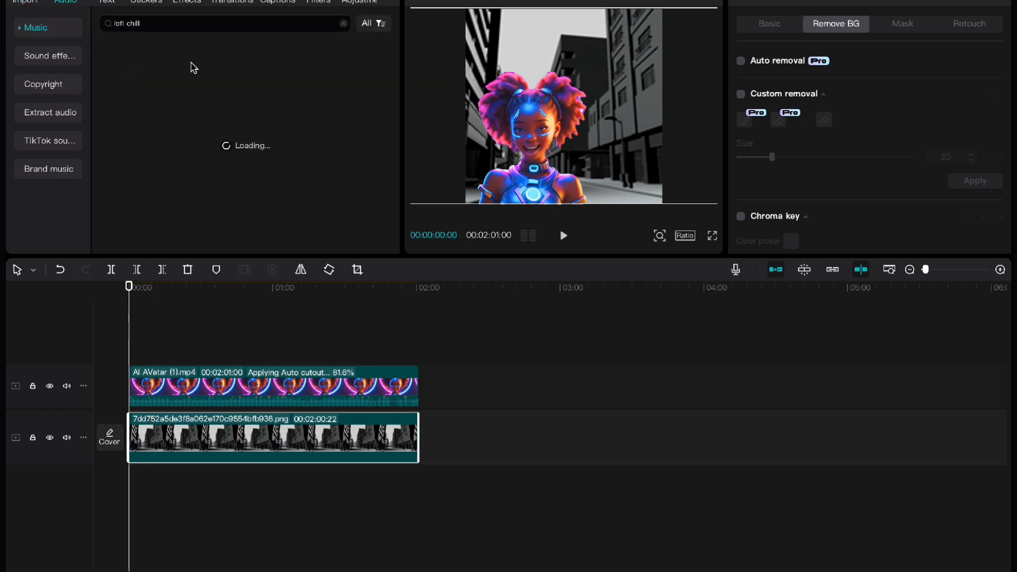
left_click_drag(170, 66, 130, 499)
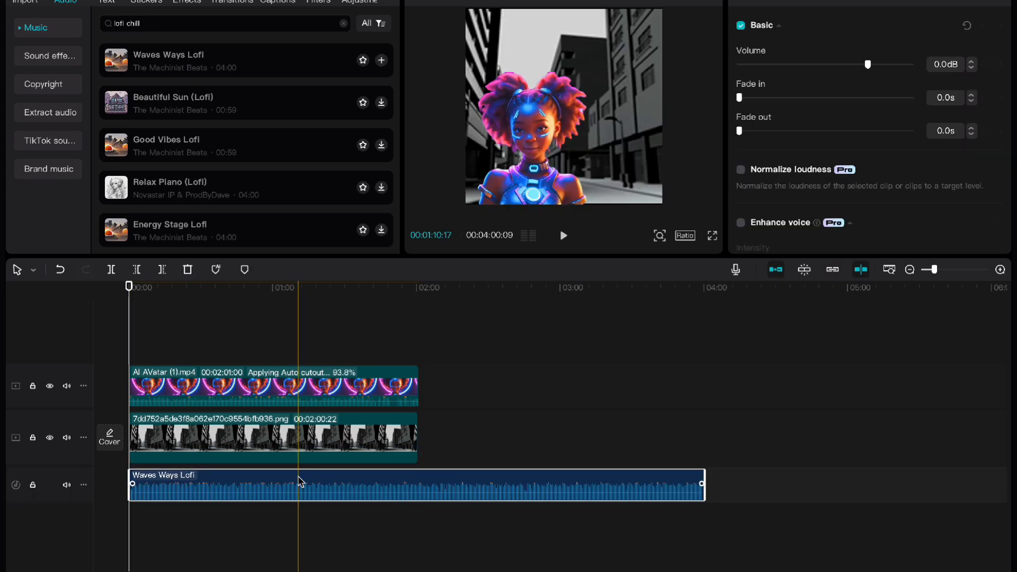
Lower the background music to -24.0 dB and play the composition for about 17 seconds to check the mix
left_click_drag(771, 66, 817, 65)
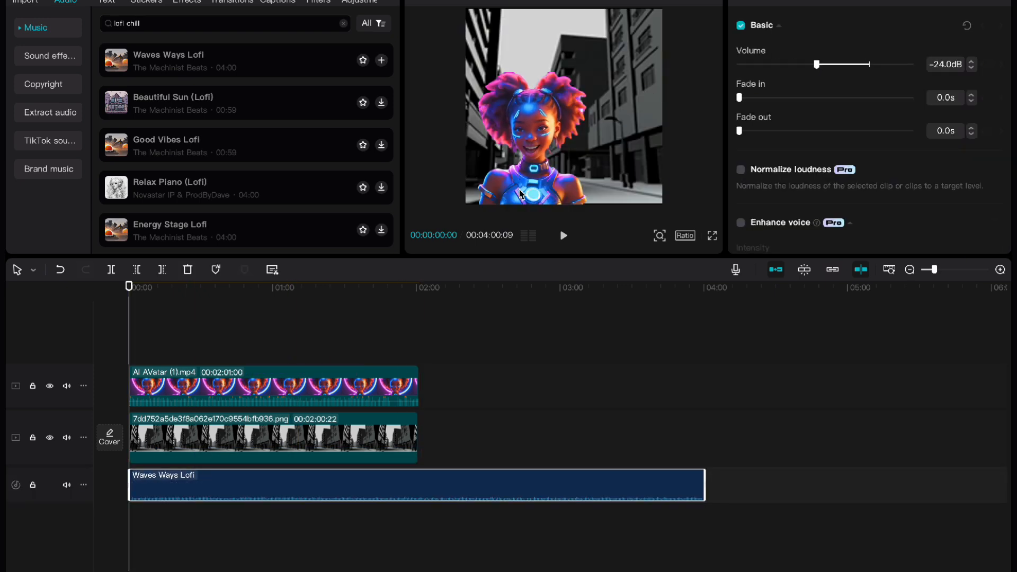
left_click(563, 238)
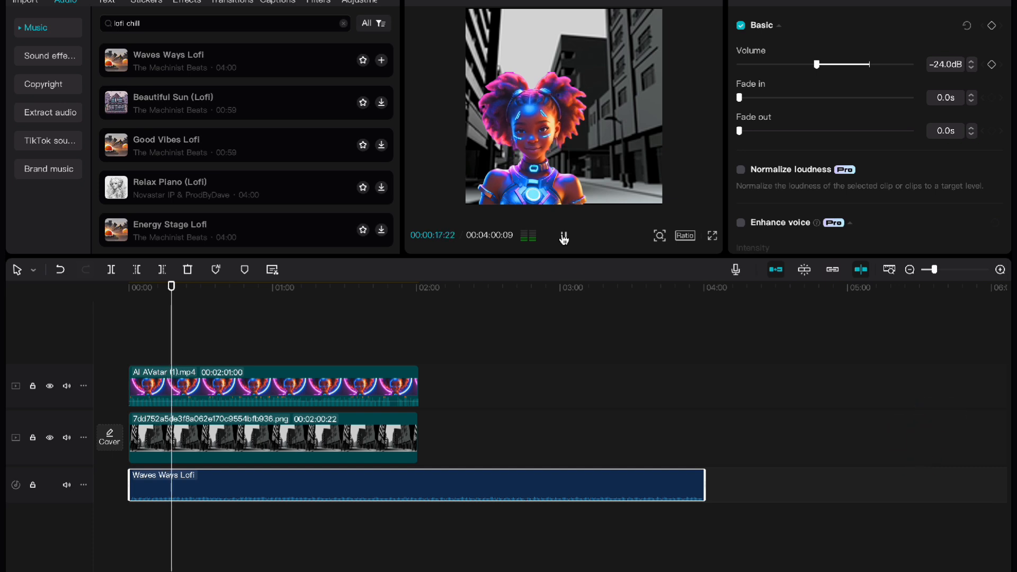
left_click(564, 237)
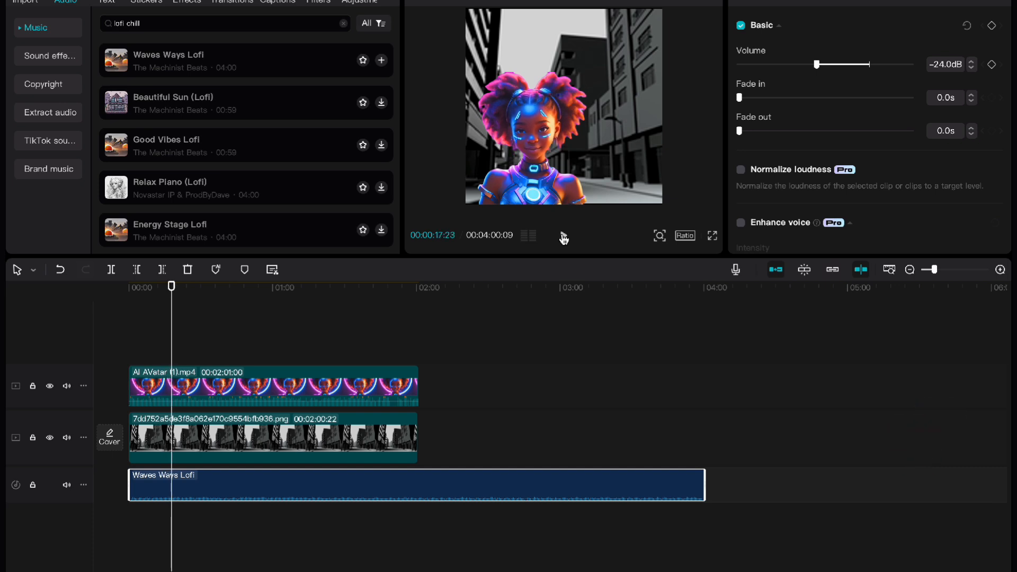